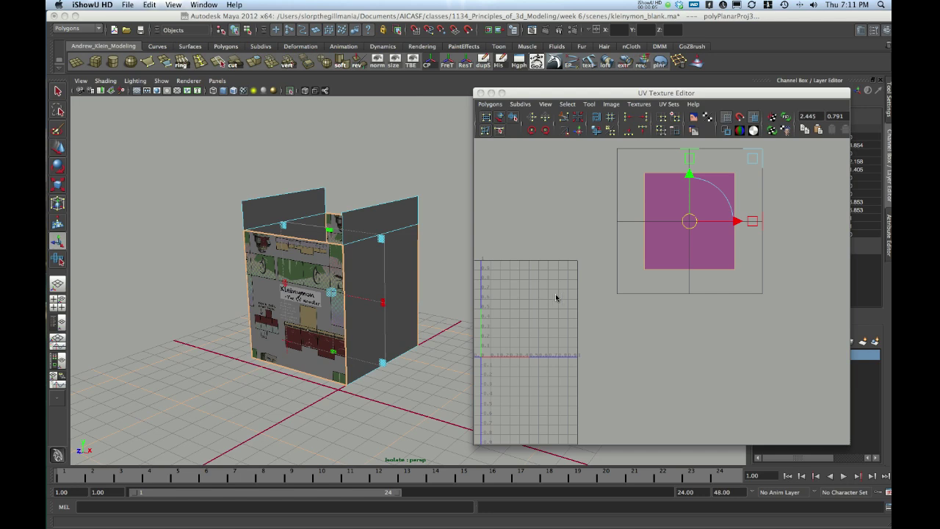
# Examine the box's front and back faces, which share one planar projection, from several angles in the perspective view.
pyautogui.keyDown('alt'); pyautogui.moveTo(344, 281); pyautogui.dragTo(253, 339); pyautogui.keyUp('alt')
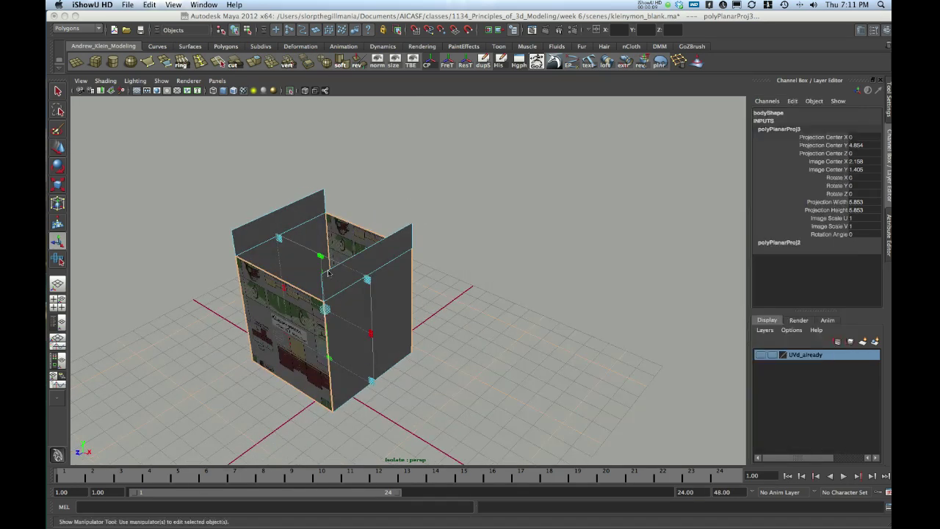
pyautogui.keyDown('alt'); pyautogui.moveTo(341, 260); pyautogui.dragTo(344, 268); pyautogui.keyUp('alt')
pyautogui.click(411, 224)
pyautogui.keyDown('alt'); pyautogui.moveTo(411, 224); pyautogui.dragTo(417, 194, button='middle'); pyautogui.keyUp('alt')
pyautogui.keyDown('alt'); pyautogui.moveTo(390, 216); pyautogui.dragTo(405, 220); pyautogui.keyUp('alt')
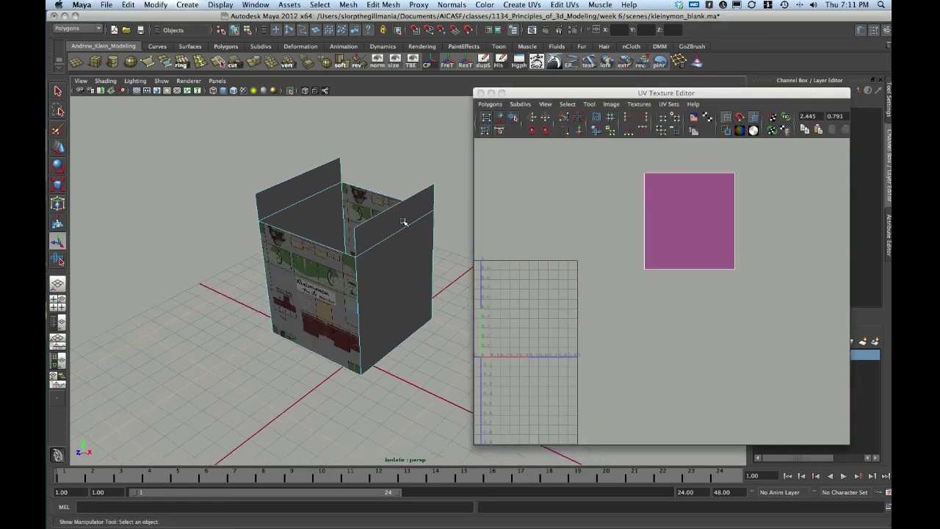
pyautogui.press('super+z')
pyautogui.keyDown('alt'); pyautogui.moveTo(389, 271); pyautogui.dragTo(375, 260); pyautogui.keyUp('alt')
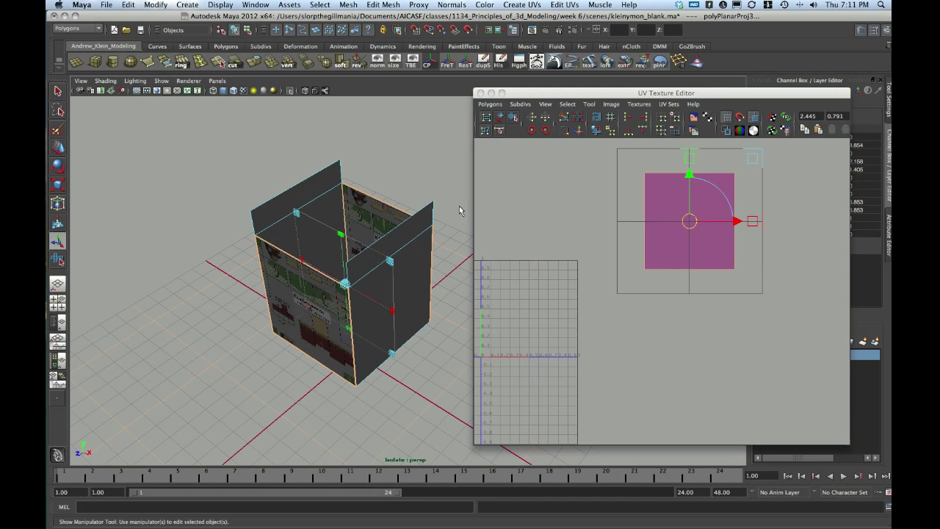
pyautogui.keyDown('alt'); pyautogui.moveTo(436, 212); pyautogui.dragTo(413, 189); pyautogui.keyUp('alt')
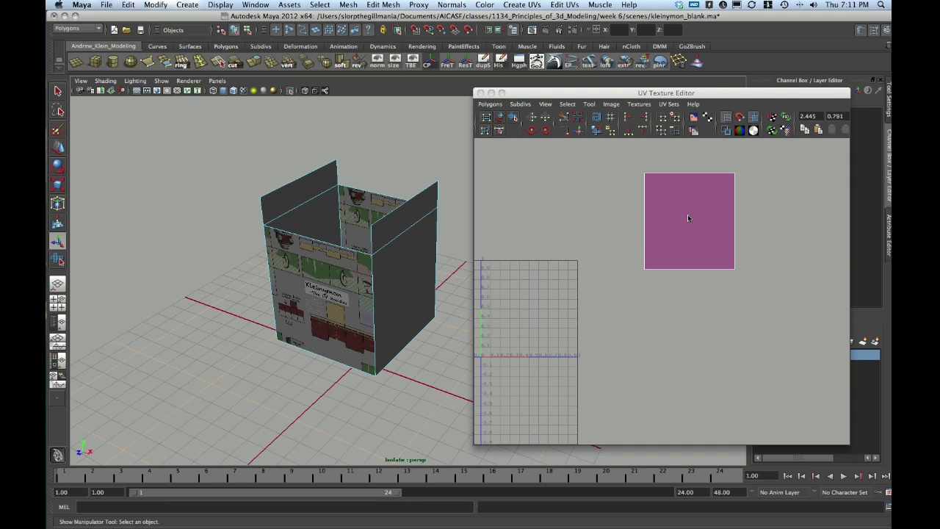
# Separate the overlapping front and back UV shells by selecting one whole shell from its corner UV and moving it beside the other.
pyautogui.rightClick(687, 215)
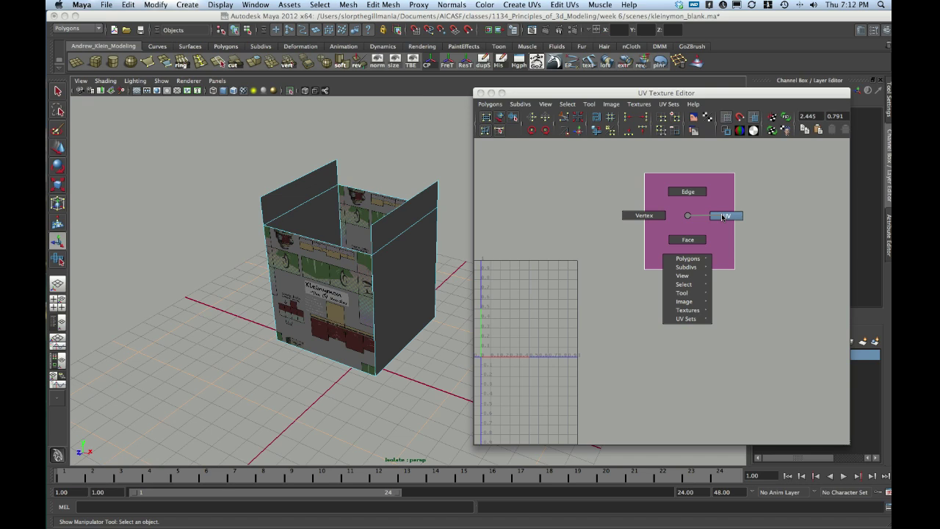
pyautogui.click(723, 216)
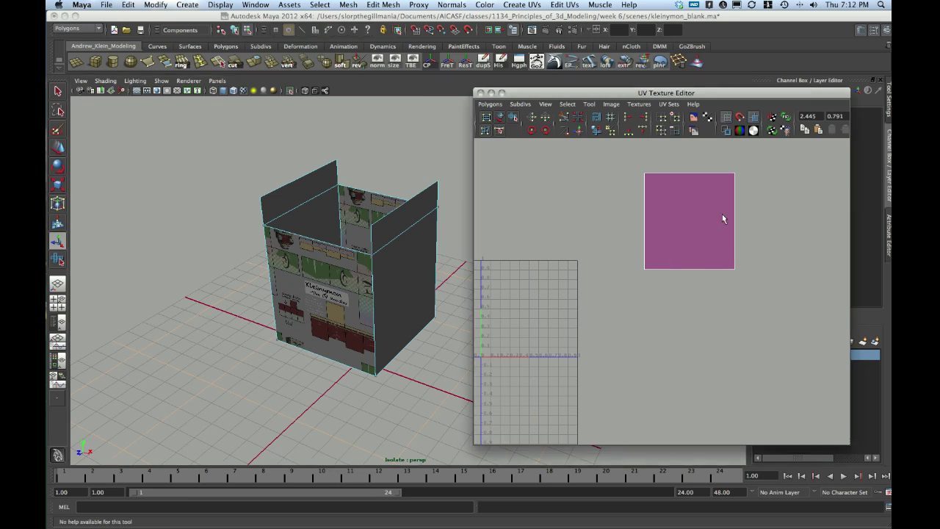
pyautogui.click(734, 269)
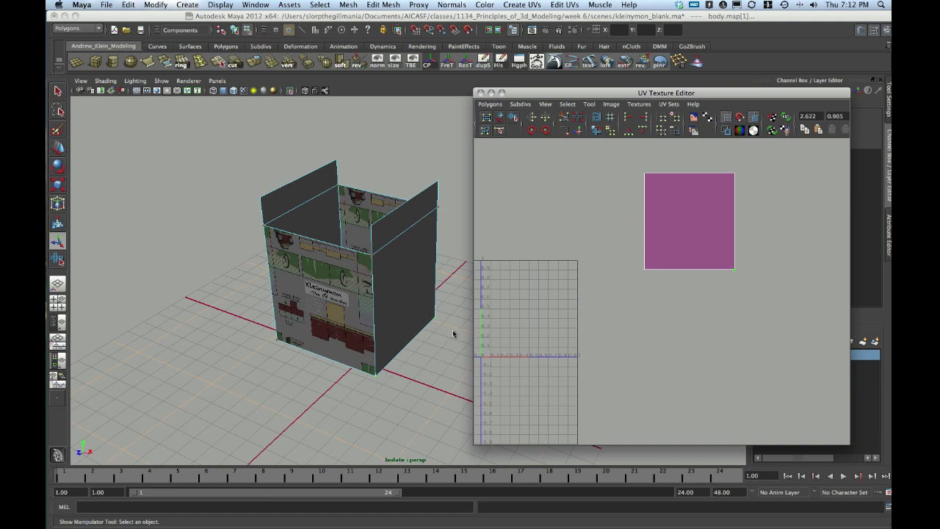
pyautogui.click(734, 285)
pyautogui.click(734, 269)
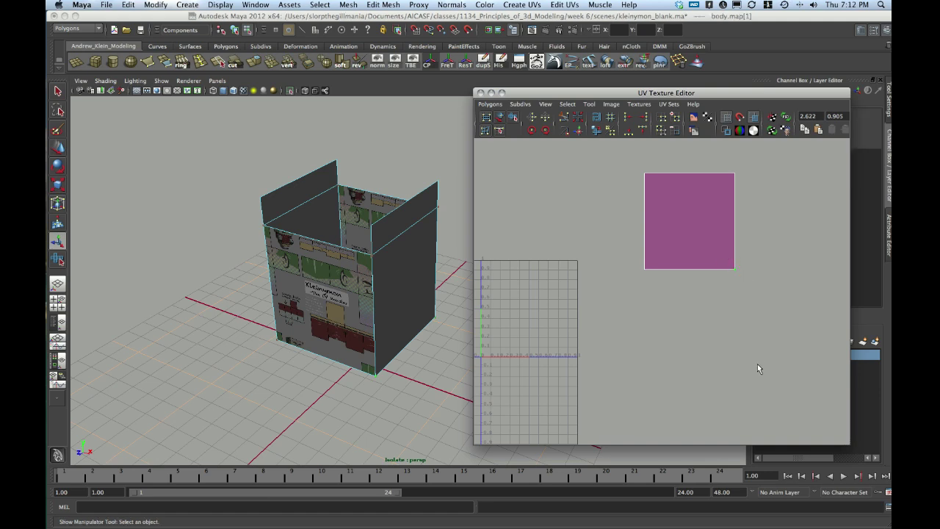
pyautogui.press('w')
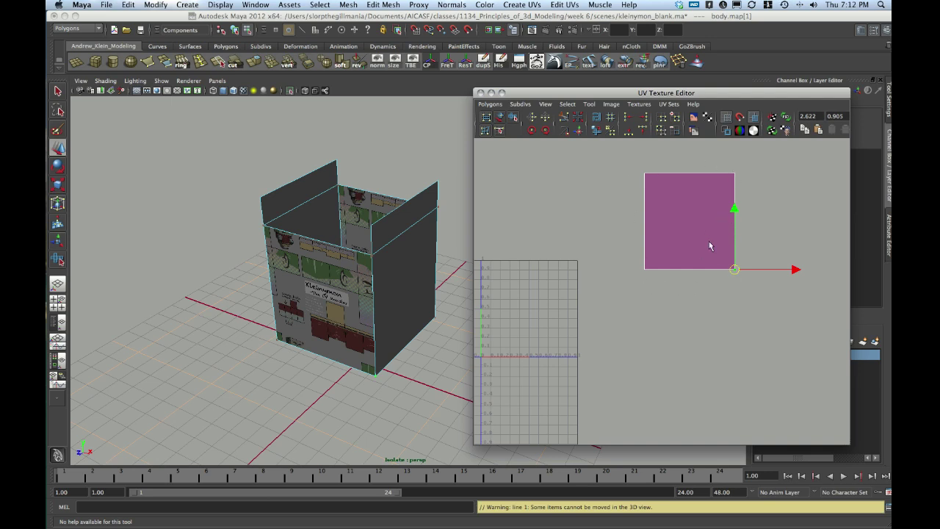
pyautogui.click(566, 104)
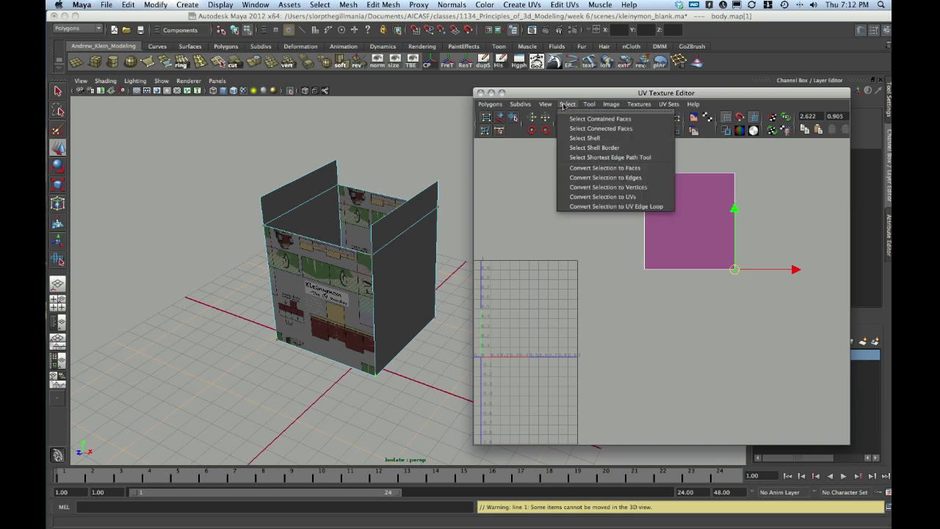
pyautogui.click(579, 139)
pyautogui.keyDown('alt'); pyautogui.moveTo(766, 210); pyautogui.dragTo(698, 212, button='middle'); pyautogui.keyUp('alt')
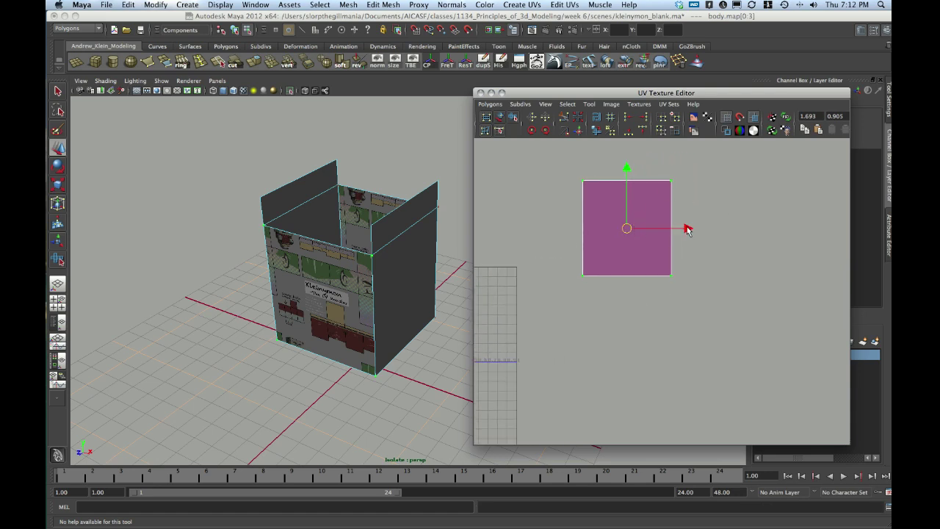
pyautogui.moveTo(687, 230); pyautogui.dragTo(802, 231)
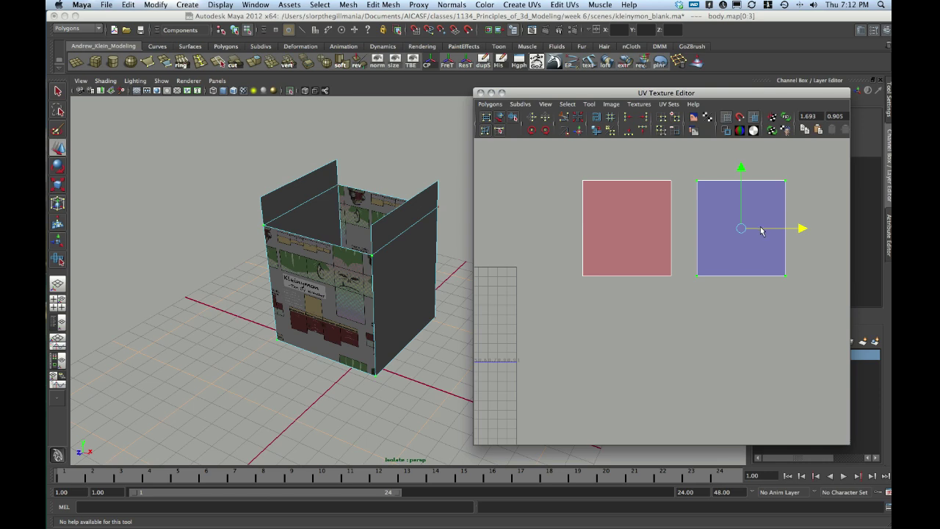
pyautogui.moveTo(744, 227)
pyautogui.mouseDown()
pyautogui.moveTo(728, 227)
pyautogui.moveTo(744, 231)
pyautogui.mouseUp()
# Flip the other, reversed UV shell of the front and back pair, using Horizontal direction and Local coordinate.
pyautogui.moveTo(564, 168); pyautogui.dragTo(694, 317)
pyautogui.moveTo(628, 227)
pyautogui.mouseDown()
pyautogui.moveTo(613, 224)
pyautogui.moveTo(635, 216)
pyautogui.mouseUp()
pyautogui.hotkey('ctrl', 'z')
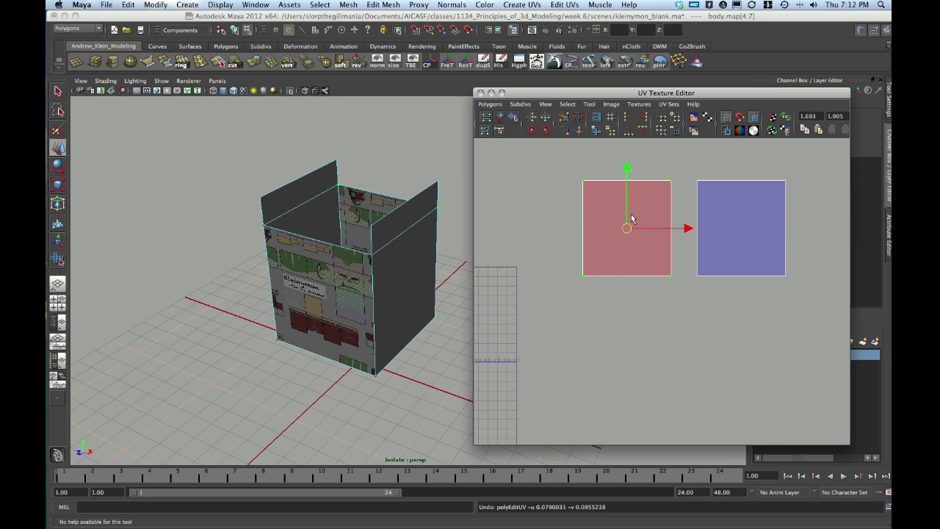
pyautogui.keyDown('alt'); pyautogui.moveTo(392, 232); pyautogui.dragTo(227, 199); pyautogui.keyUp('alt')
pyautogui.keyDown('alt'); pyautogui.moveTo(252, 189); pyautogui.dragTo(387, 257, button='right'); pyautogui.keyUp('alt')
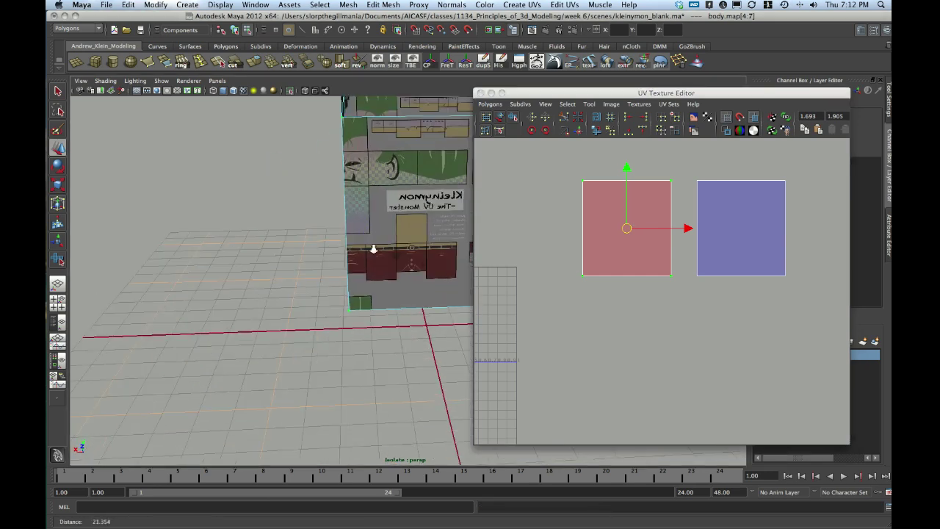
pyautogui.keyDown('alt'); pyautogui.moveTo(387, 257); pyautogui.dragTo(390, 227); pyautogui.keyUp('alt')
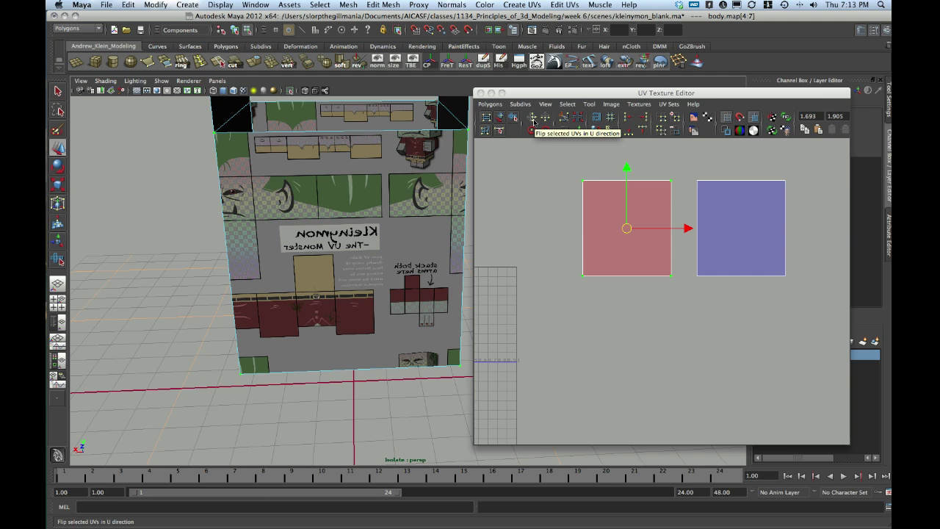
pyautogui.click(490, 104)
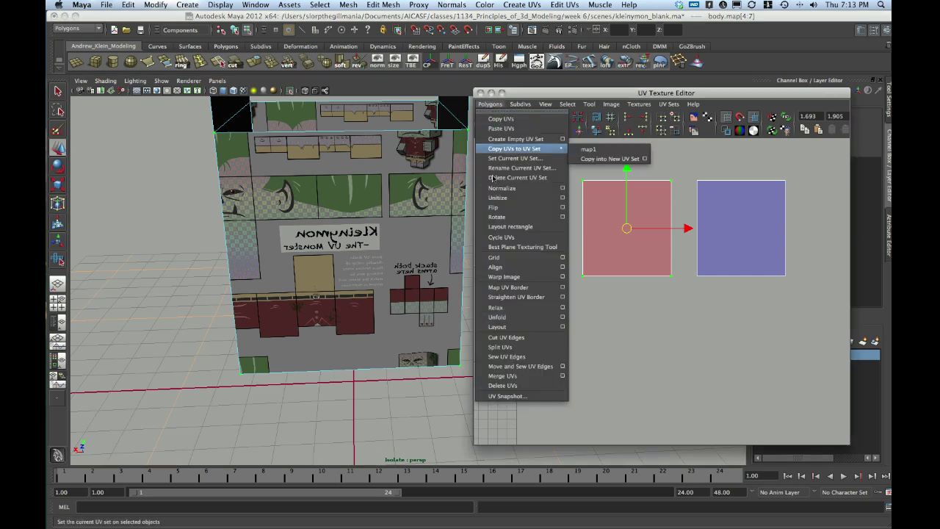
pyautogui.click(563, 207)
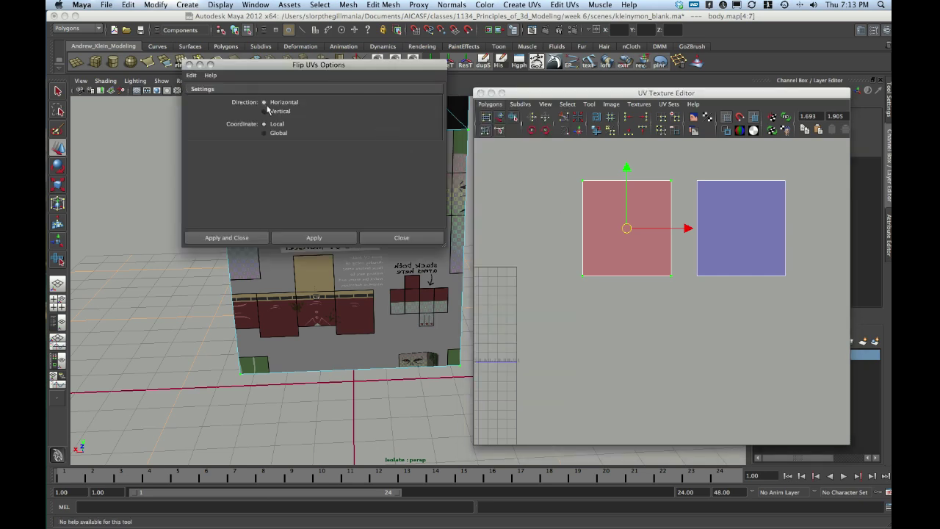
pyautogui.click(245, 237)
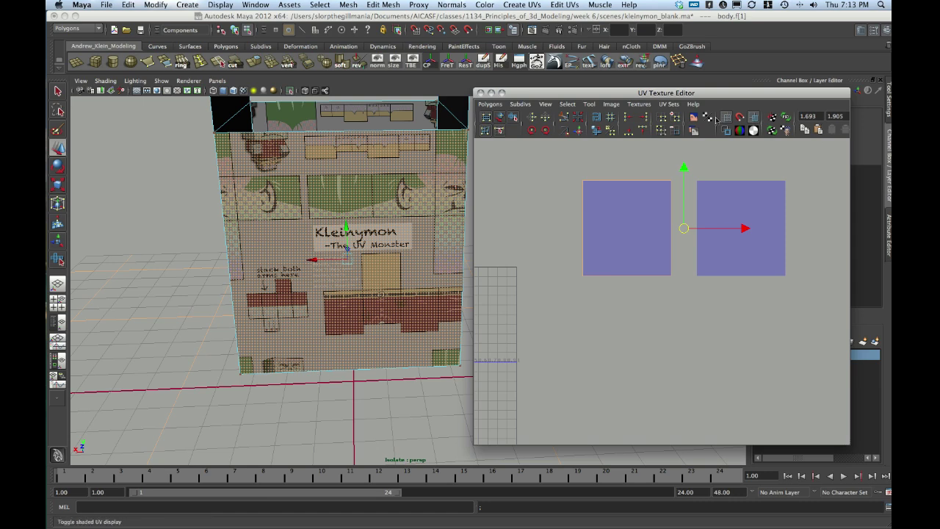
pyautogui.click(541, 167)
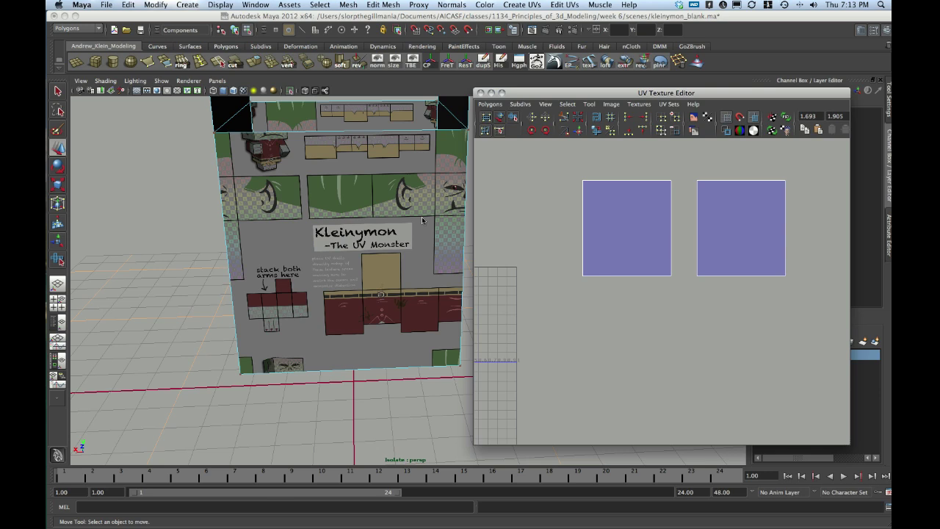
# Planar map the two side walls and the flaps above them from the X axis, fitted to the bounding box.
pyautogui.keyDown('alt'); pyautogui.moveTo(380, 240); pyautogui.dragTo(331, 243); pyautogui.keyUp('alt')
pyautogui.scroll(1, 287, 239)
pyautogui.moveTo(331, 243)
pyautogui.mouseDown(button='right')
pyautogui.moveTo(330, 263)
pyautogui.moveTo(342, 254)
pyautogui.mouseUp(button='right')
pyautogui.click(366, 236)
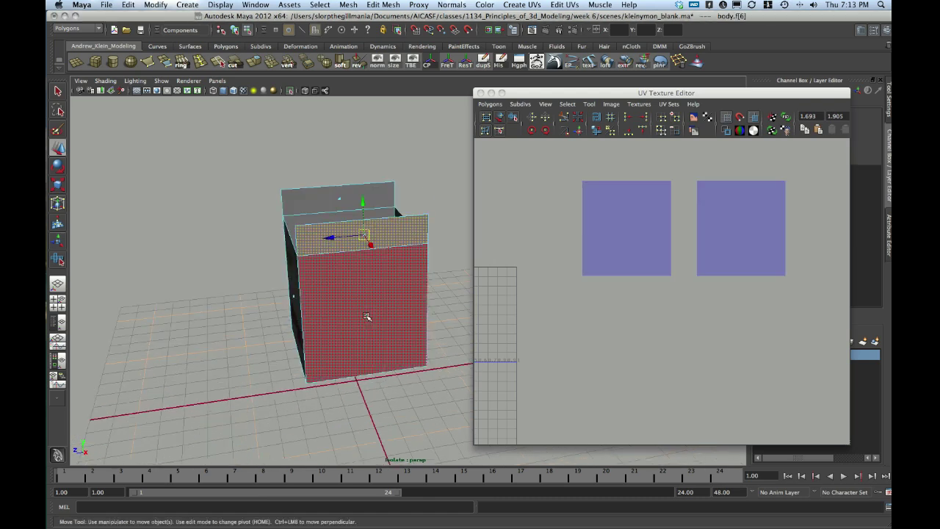
pyautogui.keyDown('shift'); pyautogui.click(368, 314); pyautogui.keyUp('shift')
pyautogui.moveTo(346, 232)
pyautogui.keyDown('alt'); pyautogui.mouseDown()
pyautogui.moveTo(348, 210)
pyautogui.moveTo(340, 218)
pyautogui.mouseUp(); pyautogui.keyUp('alt')
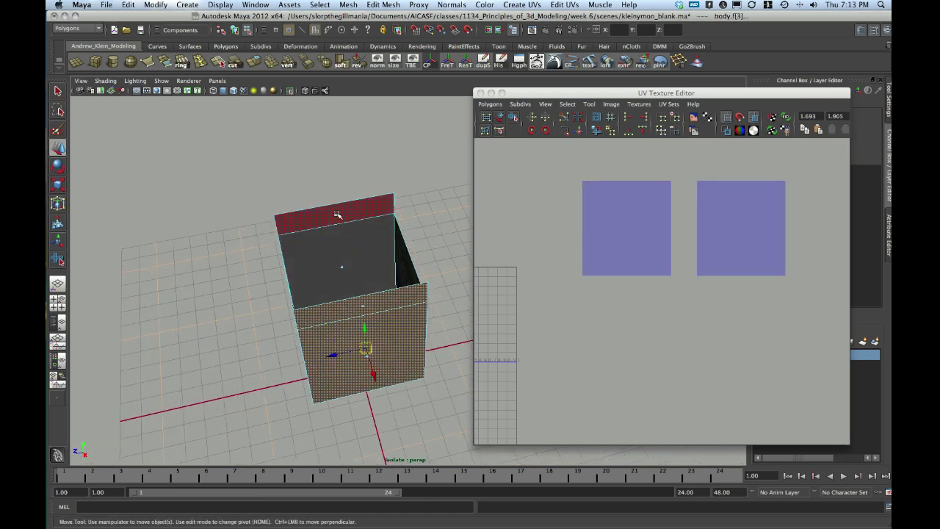
pyautogui.keyDown('shift'); pyautogui.click(338, 214); pyautogui.keyUp('shift')
pyautogui.keyDown('shift'); pyautogui.click(343, 268); pyautogui.keyUp('shift')
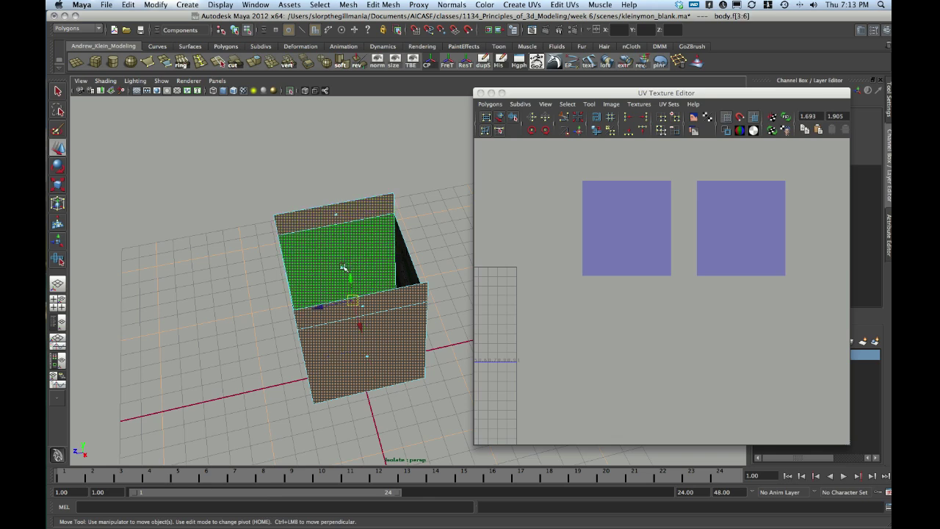
pyautogui.keyDown('alt'); pyautogui.moveTo(361, 233); pyautogui.dragTo(95, 476); pyautogui.keyUp('alt')
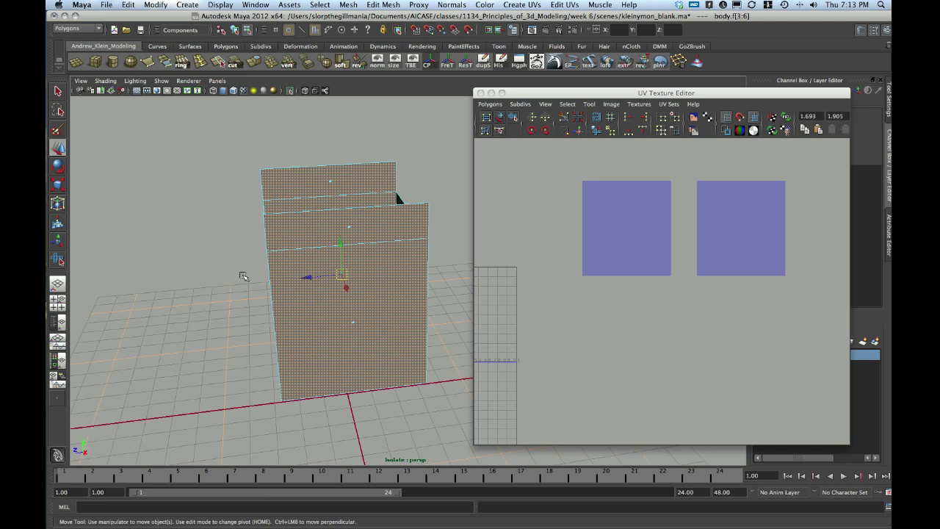
pyautogui.keyDown('alt'); pyautogui.moveTo(244, 276); pyautogui.dragTo(257, 284); pyautogui.keyUp('alt')
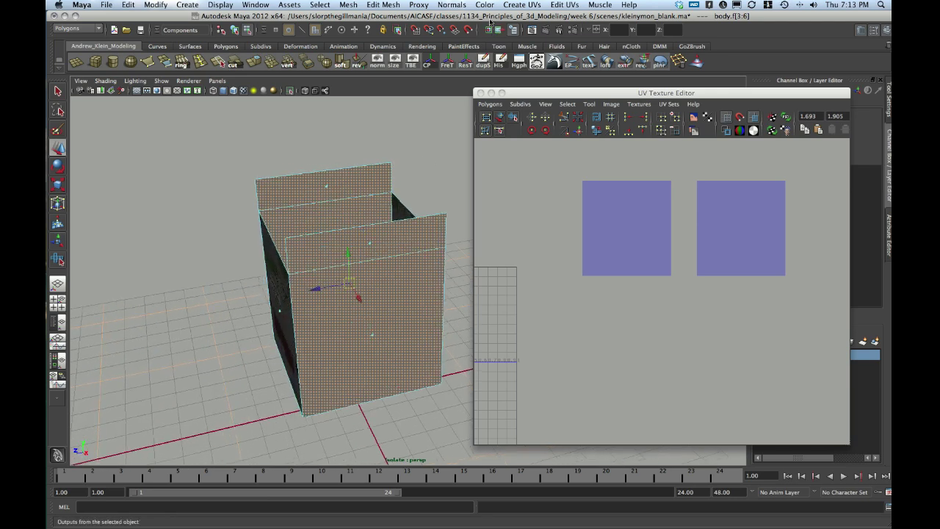
pyautogui.click(507, 5)
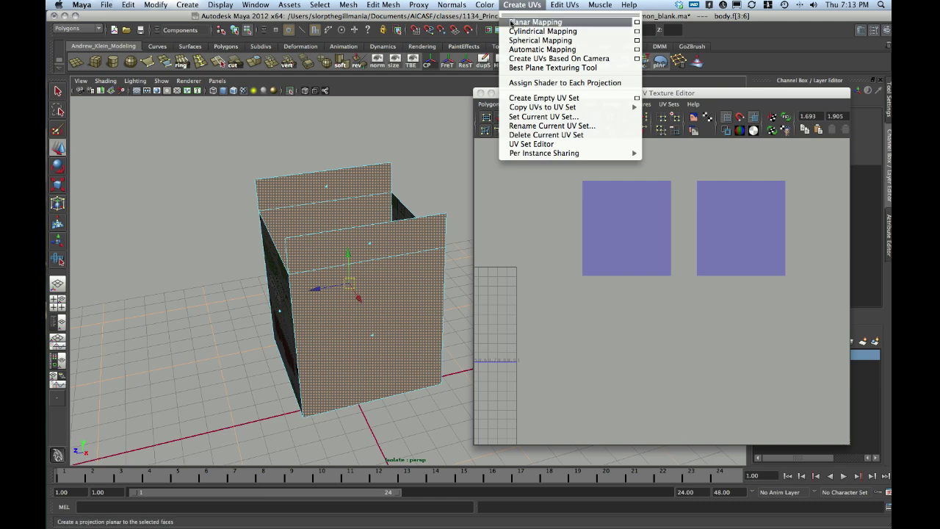
pyautogui.click(637, 22)
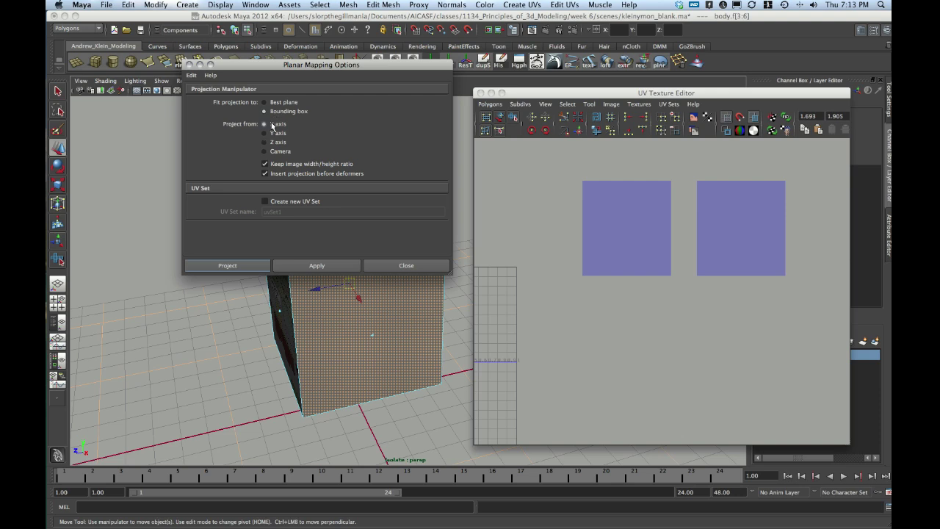
pyautogui.click(245, 266)
# Move the stacked side wall UVs out of the 0 to 1 grid to a free spot below the front and back shells.
pyautogui.keyDown('alt'); pyautogui.moveTo(550, 287); pyautogui.dragTo(614, 269, button='middle'); pyautogui.keyUp('alt')
pyautogui.click(647, 295)
pyautogui.moveTo(492, 249); pyautogui.dragTo(599, 376)
pyautogui.press('w')
pyautogui.moveTo(536, 301); pyautogui.dragTo(689, 326)
pyautogui.keyDown('alt'); pyautogui.moveTo(720, 315); pyautogui.dragTo(627, 309, button='middle'); pyautogui.keyUp('alt')
pyautogui.click(693, 268)
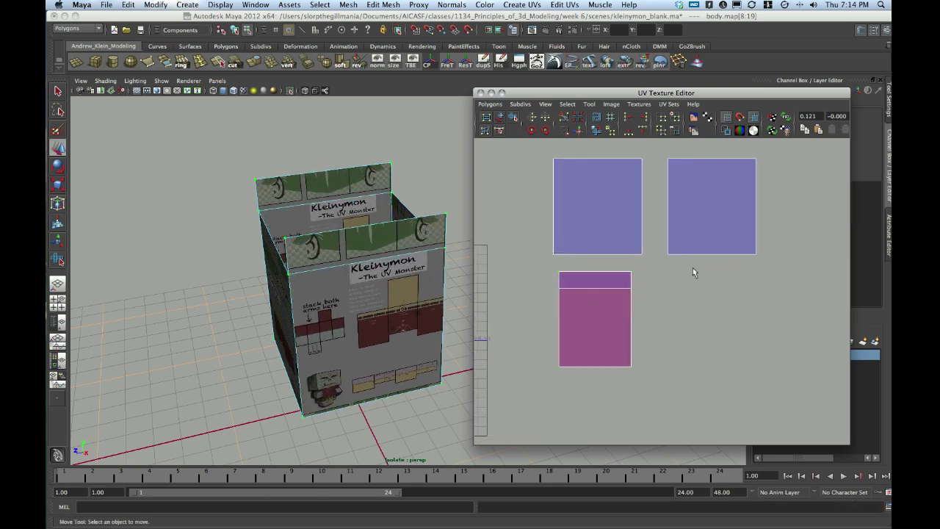
# Move one whole side wall shell off the stack to sit beside the other, and flip the remaining shell in the U direction.
pyautogui.click(630, 365)
pyautogui.click(568, 105)
pyautogui.click(584, 138)
pyautogui.moveTo(654, 319); pyautogui.dragTo(768, 319)
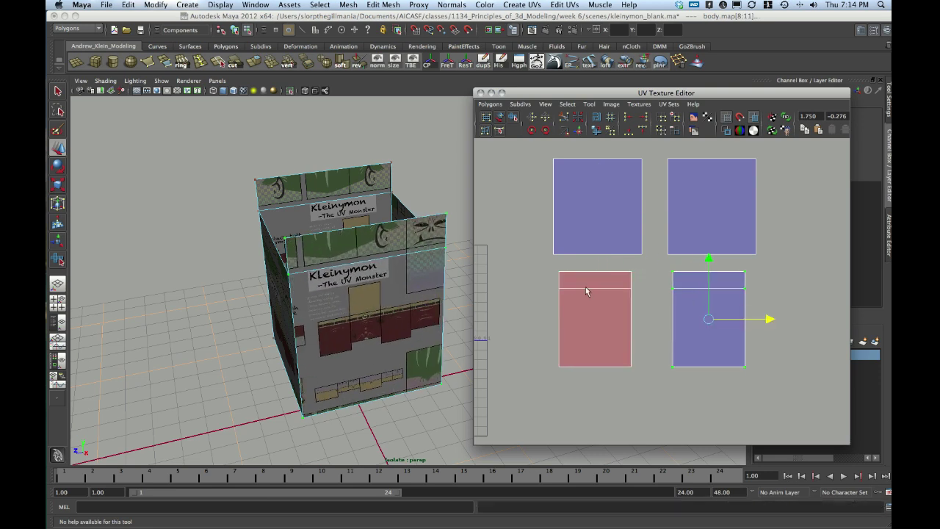
pyautogui.moveTo(552, 266); pyautogui.dragTo(666, 414)
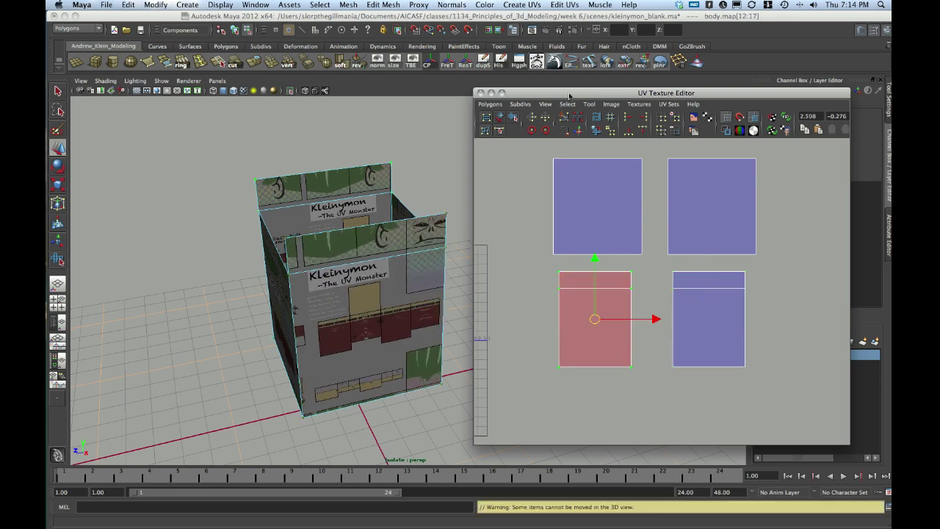
pyautogui.click(532, 118)
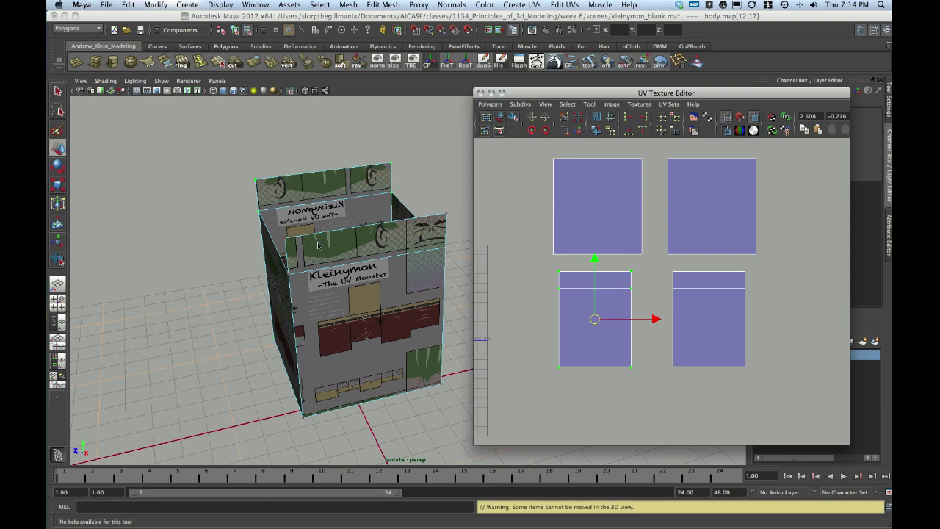
# Planar map the box's bottom face from the Y axis, fitted to the bounding box with the image width/height ratio kept.
pyautogui.keyDown('alt'); pyautogui.moveTo(241, 266); pyautogui.dragTo(362, 267); pyautogui.keyUp('alt')
pyautogui.moveTo(361, 268); pyautogui.dragTo(361, 290, button='right')
pyautogui.keyDown('alt'); pyautogui.moveTo(373, 320); pyautogui.dragTo(384, 301); pyautogui.keyUp('alt')
pyautogui.click(376, 334)
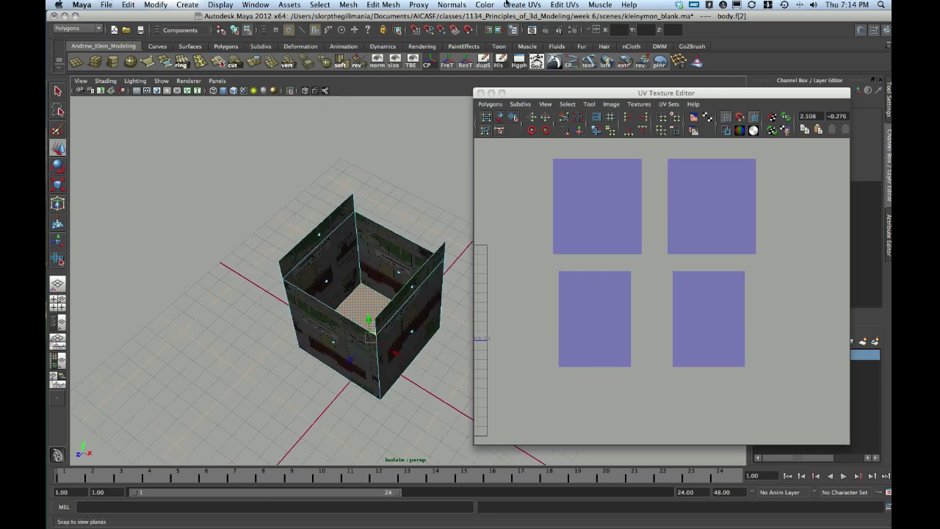
pyautogui.click(507, 5)
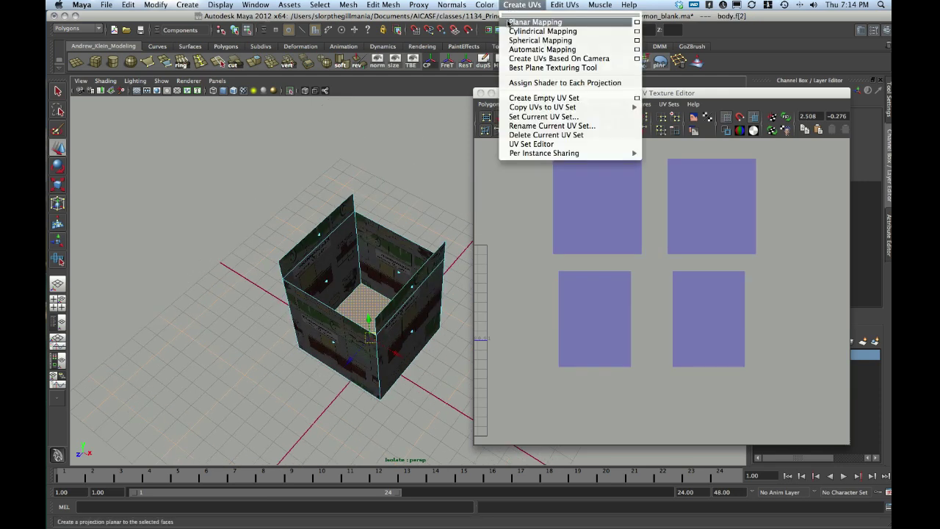
pyautogui.click(637, 22)
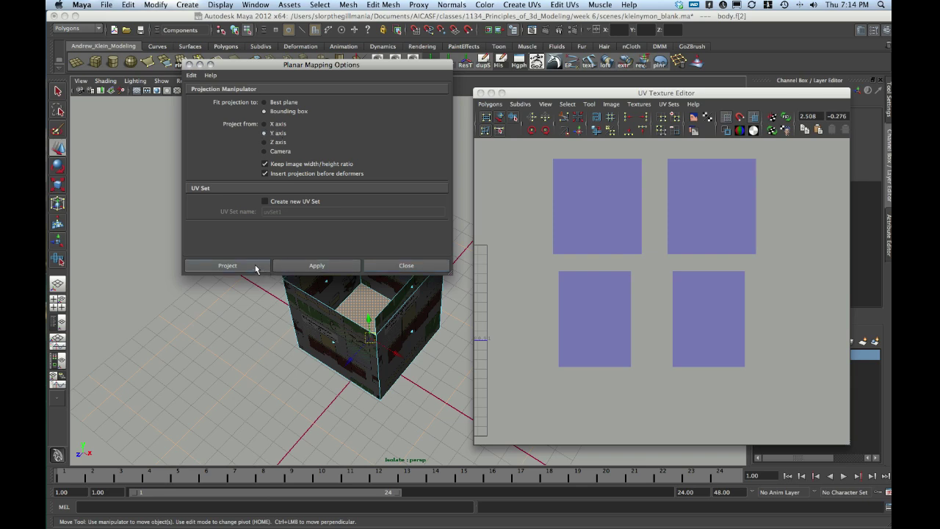
pyautogui.click(255, 267)
# Move the bottom face's UV shell out of the grid to below the side wall shells, and check its texture from underneath.
pyautogui.keyDown('alt'); pyautogui.moveTo(615, 258); pyautogui.dragTo(698, 224, button='middle'); pyautogui.keyUp('alt')
pyautogui.keyDown('alt'); pyautogui.moveTo(697, 223); pyautogui.dragTo(660, 224, button='right'); pyautogui.keyUp('alt')
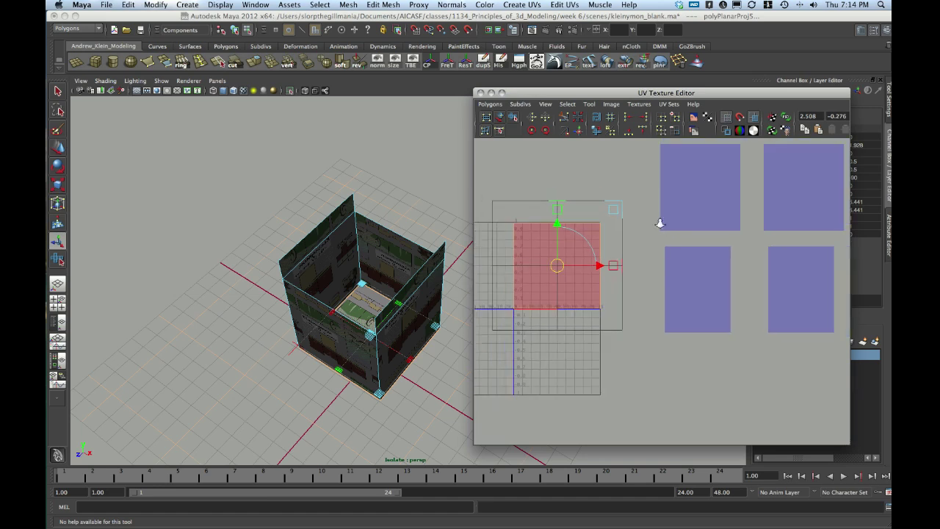
pyautogui.keyDown('alt'); pyautogui.moveTo(660, 223); pyautogui.dragTo(627, 215, button='middle'); pyautogui.keyUp('alt')
pyautogui.moveTo(524, 263); pyautogui.dragTo(667, 387)
pyautogui.keyDown('alt'); pyautogui.moveTo(369, 299); pyautogui.dragTo(408, 163); pyautogui.keyUp('alt')
pyautogui.keyDown('alt'); pyautogui.moveTo(389, 273); pyautogui.dragTo(445, 297, button='right'); pyautogui.keyUp('alt')
pyautogui.keyDown('alt'); pyautogui.moveTo(375, 227); pyautogui.dragTo(306, 283, button='middle'); pyautogui.keyUp('alt')
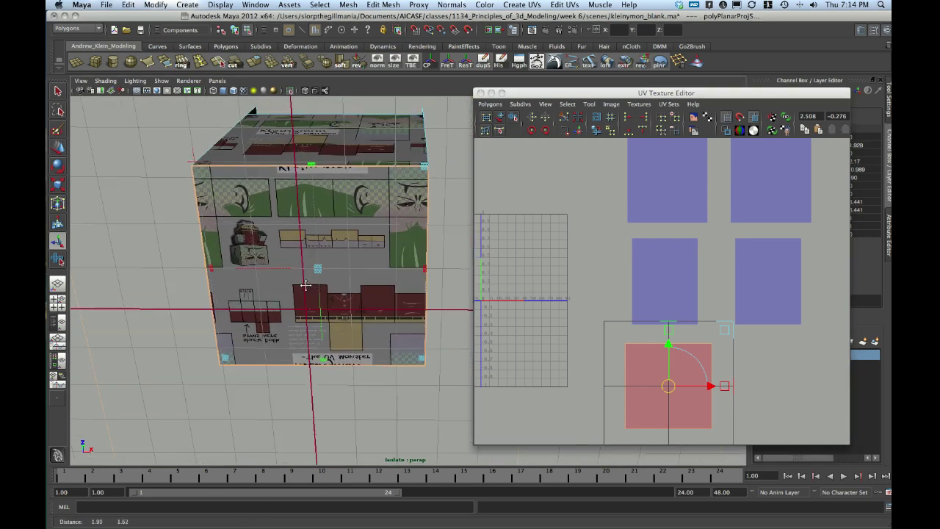
# Flip the bottom face's UV shell in the V direction.
pyautogui.keyDown('alt'); pyautogui.moveTo(305, 283); pyautogui.dragTo(311, 271); pyautogui.keyUp('alt')
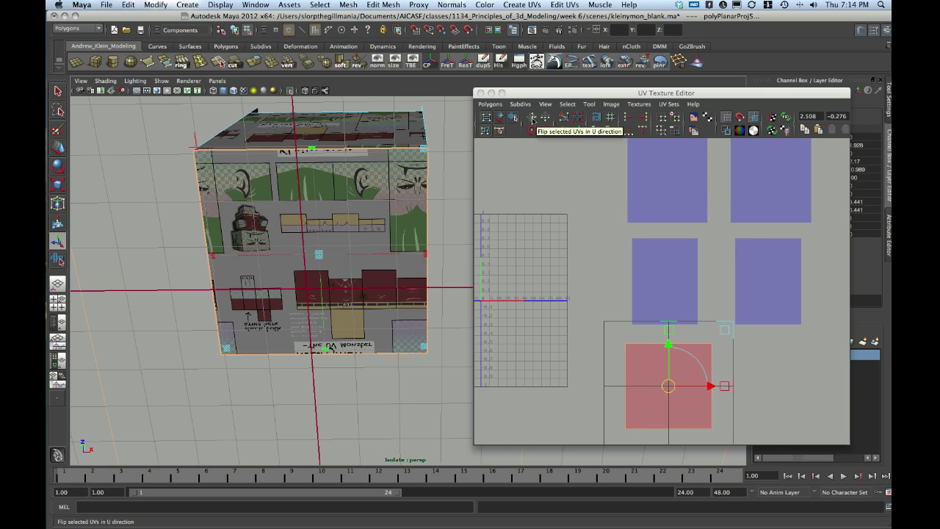
pyautogui.click(545, 122)
pyautogui.keyDown('alt'); pyautogui.moveTo(753, 274); pyautogui.dragTo(701, 275, button='right'); pyautogui.keyUp('alt')
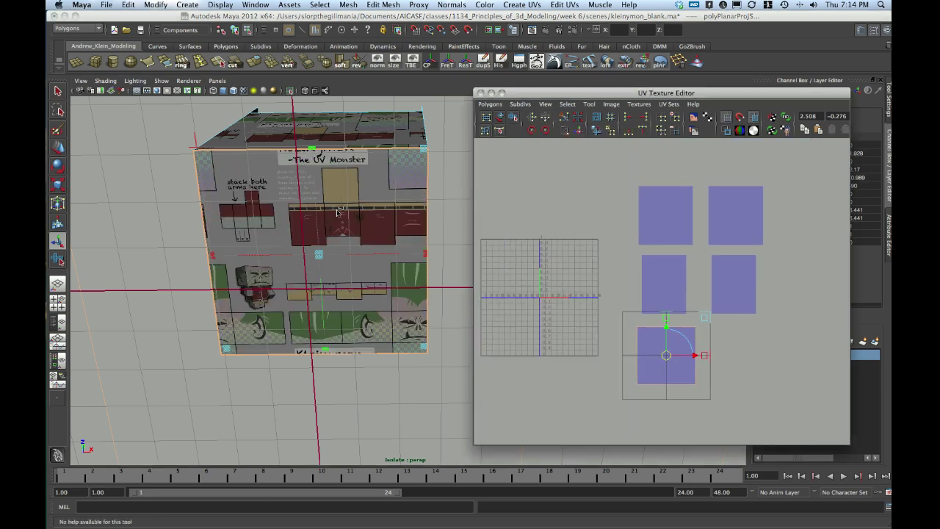
# Return the body to object mode and examine the texture orientation on its front and side walls.
pyautogui.keyDown('alt'); pyautogui.moveTo(340, 213); pyautogui.dragTo(351, 279); pyautogui.keyUp('alt')
pyautogui.keyDown('alt'); pyautogui.moveTo(378, 237); pyautogui.dragTo(354, 244); pyautogui.keyUp('alt')
pyautogui.moveTo(353, 244); pyautogui.dragTo(371, 232, button='right')
pyautogui.click(355, 262)
pyautogui.keyDown('alt'); pyautogui.moveTo(354, 264); pyautogui.dragTo(383, 257); pyautogui.keyUp('alt')
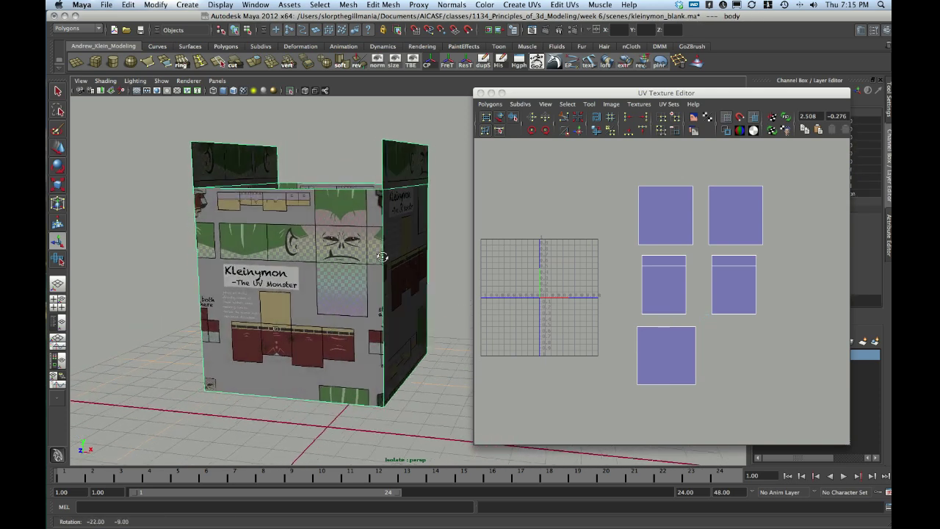
pyautogui.keyDown('alt'); pyautogui.moveTo(383, 257); pyautogui.dragTo(355, 324, button='right'); pyautogui.keyUp('alt')
pyautogui.keyDown('alt'); pyautogui.moveTo(356, 325); pyautogui.dragTo(344, 295, button='middle'); pyautogui.keyUp('alt')
pyautogui.keyDown('alt'); pyautogui.moveTo(344, 296); pyautogui.dragTo(321, 326); pyautogui.keyUp('alt')
pyautogui.keyDown('alt'); pyautogui.moveTo(321, 325); pyautogui.dragTo(336, 322, button='right'); pyautogui.keyUp('alt')
pyautogui.keyDown('alt'); pyautogui.moveTo(245, 323); pyautogui.dragTo(268, 300); pyautogui.keyUp('alt')
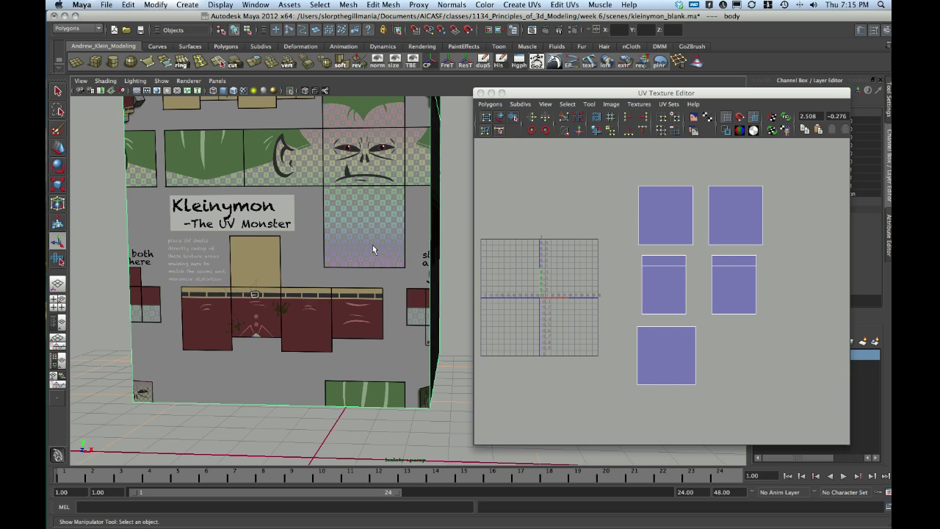
# Select the body's front face in face mode to identify its matching UV shell.
pyautogui.keyDown('alt'); pyautogui.moveTo(372, 245); pyautogui.dragTo(325, 239, button='right'); pyautogui.keyUp('alt')
pyautogui.keyDown('alt'); pyautogui.moveTo(324, 239); pyautogui.dragTo(337, 250); pyautogui.keyUp('alt')
pyautogui.rightClick(337, 251)
pyautogui.click(337, 272)
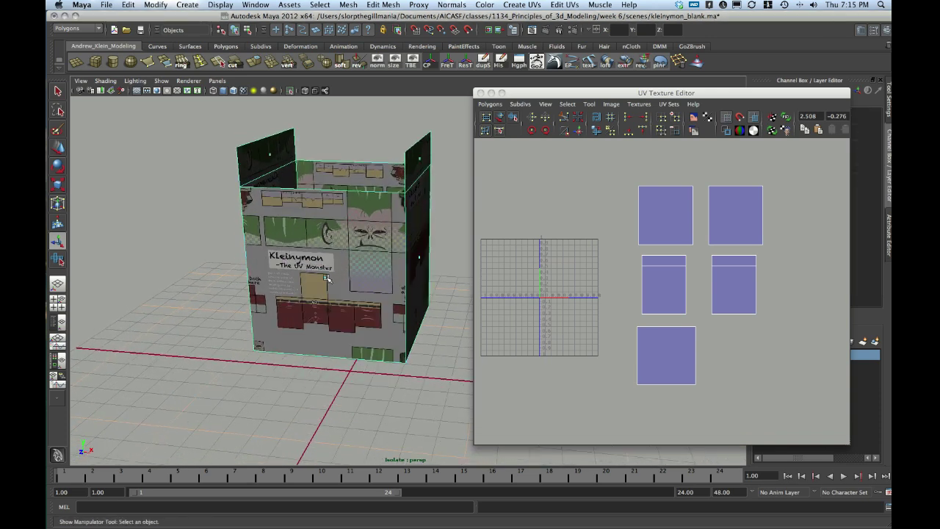
pyautogui.click(326, 278)
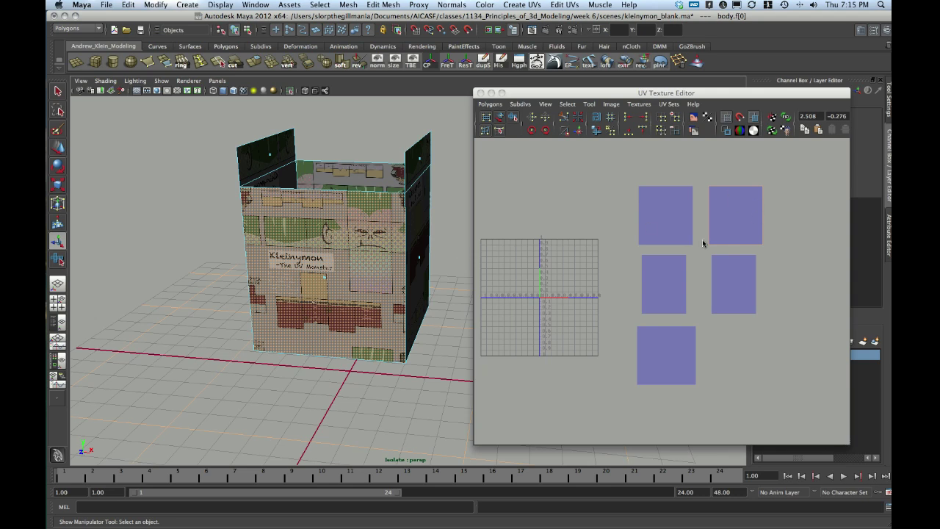
pyautogui.click(47, 305)
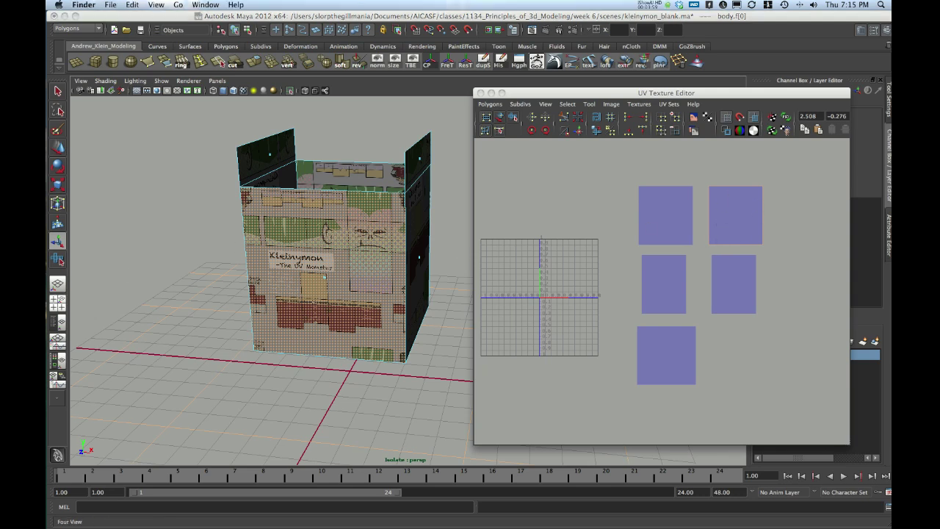
pyautogui.scroll(2, 622, 257)
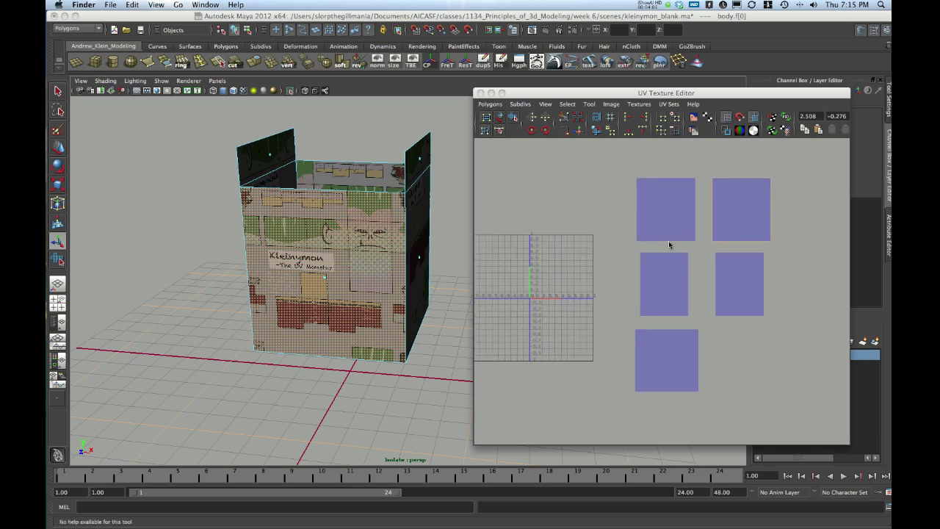
pyautogui.keyDown('alt'); pyautogui.moveTo(750, 201); pyautogui.dragTo(732, 202, button='middle'); pyautogui.keyUp('alt')
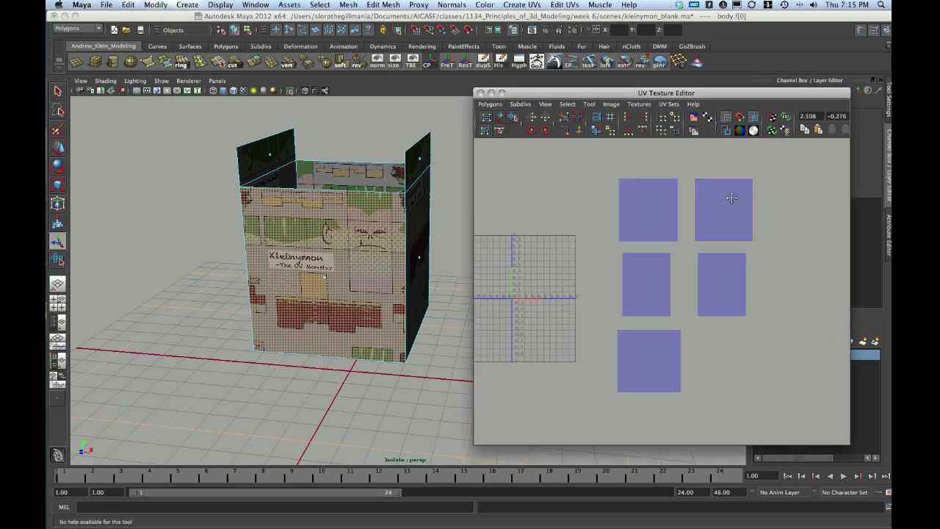
pyautogui.keyDown('alt'); pyautogui.moveTo(265, 304); pyautogui.dragTo(264, 282); pyautogui.keyUp('alt')
pyautogui.keyDown('alt'); pyautogui.moveTo(264, 282); pyautogui.dragTo(304, 311, button='right'); pyautogui.keyUp('alt')
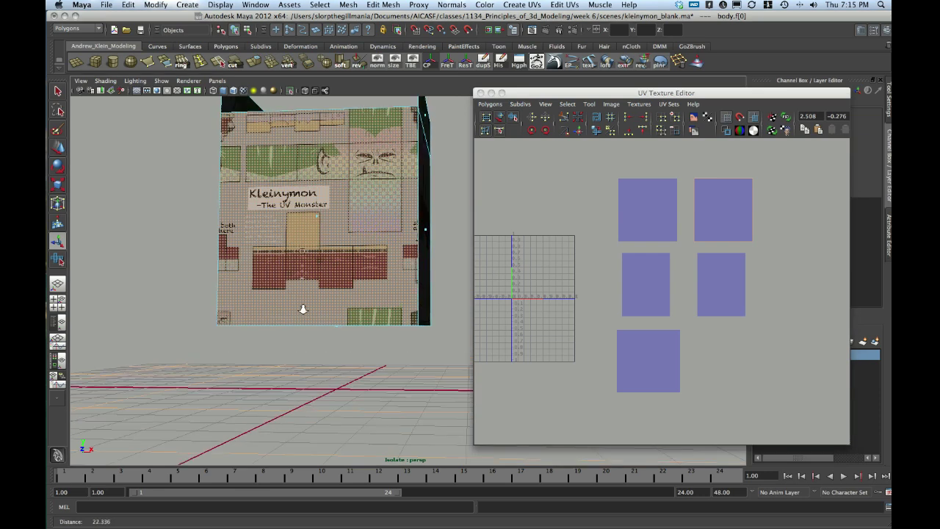
pyautogui.keyDown('alt'); pyautogui.moveTo(304, 310); pyautogui.dragTo(306, 318); pyautogui.keyUp('alt')
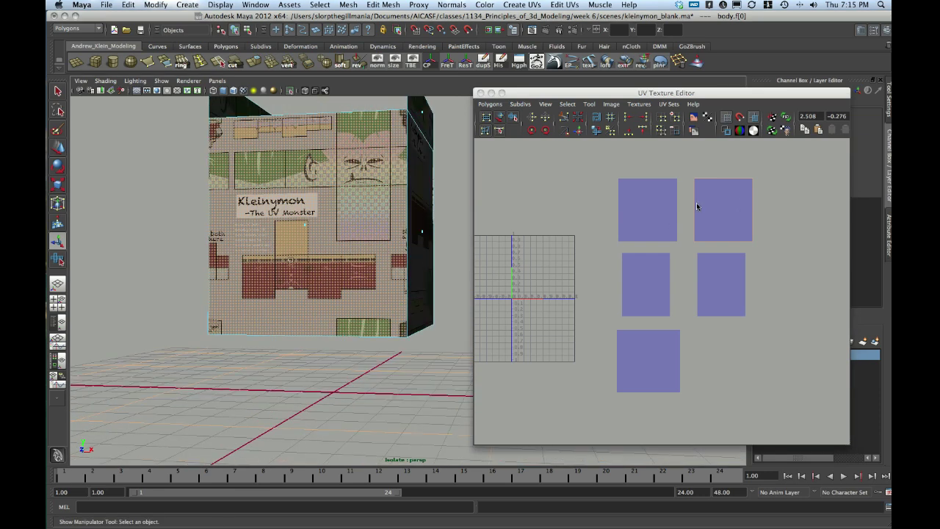
# Select the edges joining the bottom and side walls to the front face, and Move and Sew their UV edges.
pyautogui.moveTo(697, 204); pyautogui.dragTo(695, 181, button='right')
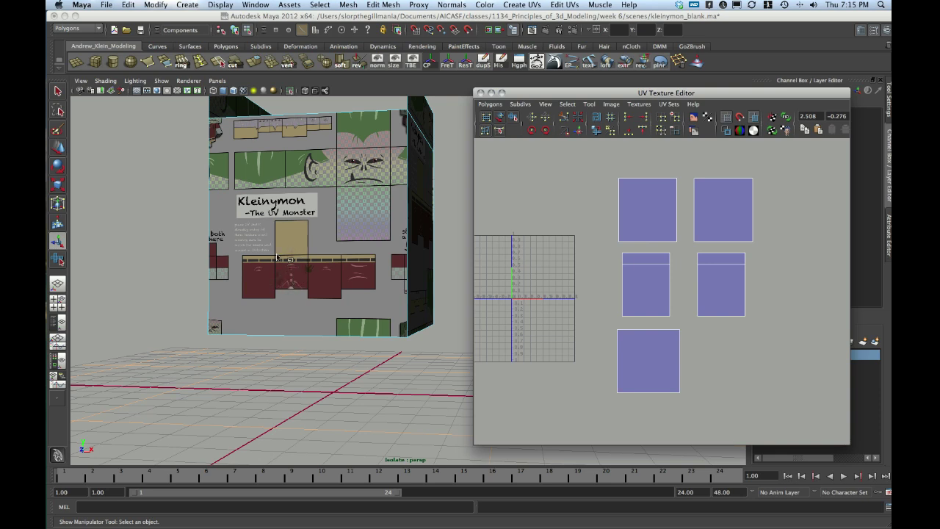
pyautogui.keyDown('alt'); pyautogui.moveTo(328, 280); pyautogui.dragTo(384, 272); pyautogui.keyUp('alt')
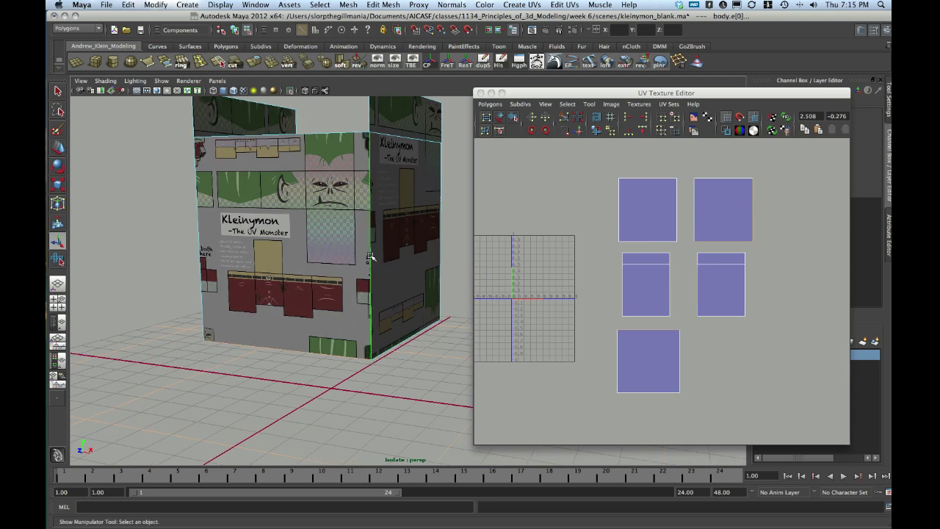
pyautogui.keyDown('alt'); pyautogui.moveTo(285, 302); pyautogui.dragTo(304, 281); pyautogui.keyUp('alt')
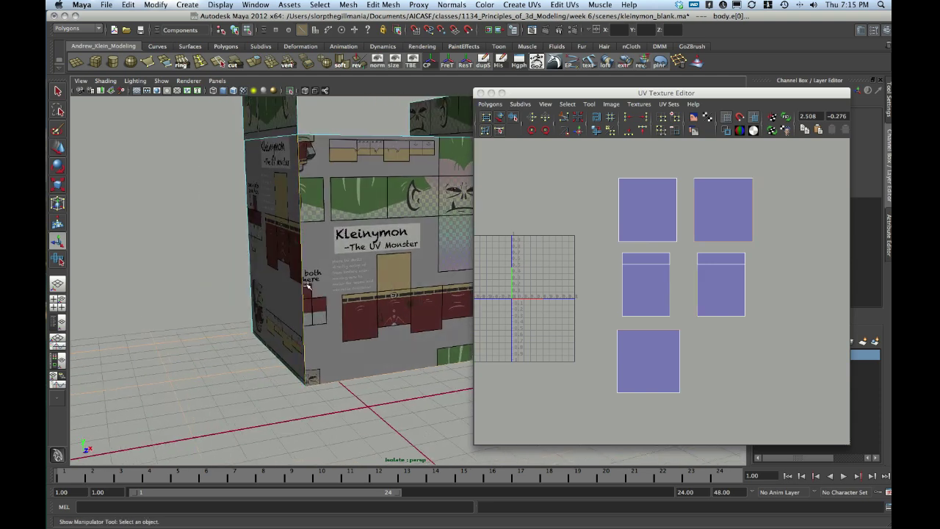
pyautogui.keyDown('alt'); pyautogui.moveTo(370, 271); pyautogui.dragTo(390, 257); pyautogui.keyUp('alt')
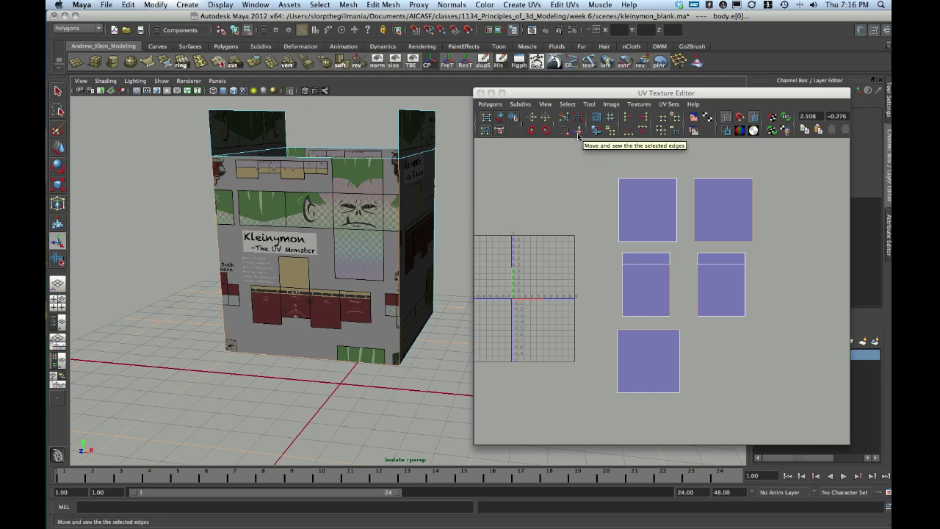
pyautogui.click(497, 106)
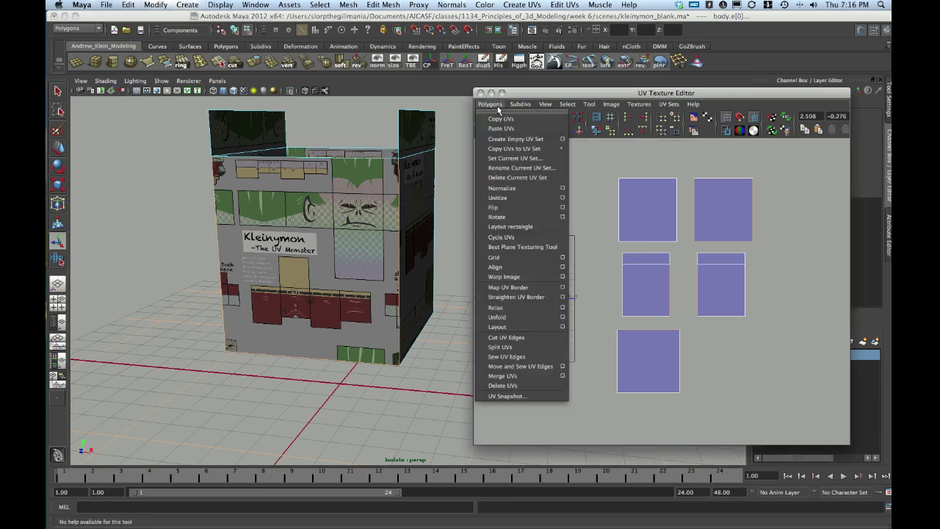
pyautogui.click(520, 366)
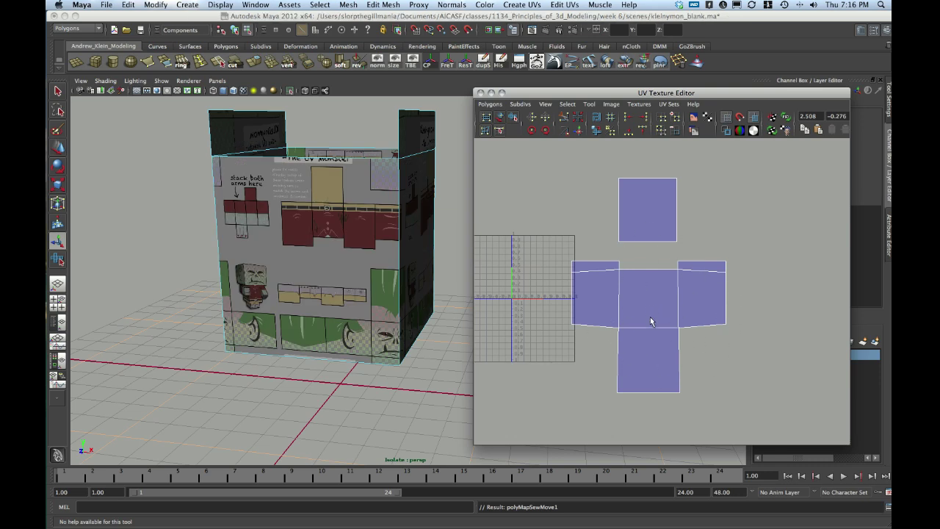
pyautogui.keyDown('alt'); pyautogui.moveTo(343, 258); pyautogui.dragTo(336, 257); pyautogui.keyUp('alt')
pyautogui.keyDown('alt'); pyautogui.moveTo(336, 257); pyautogui.dragTo(303, 277, button='middle'); pyautogui.keyUp('alt')
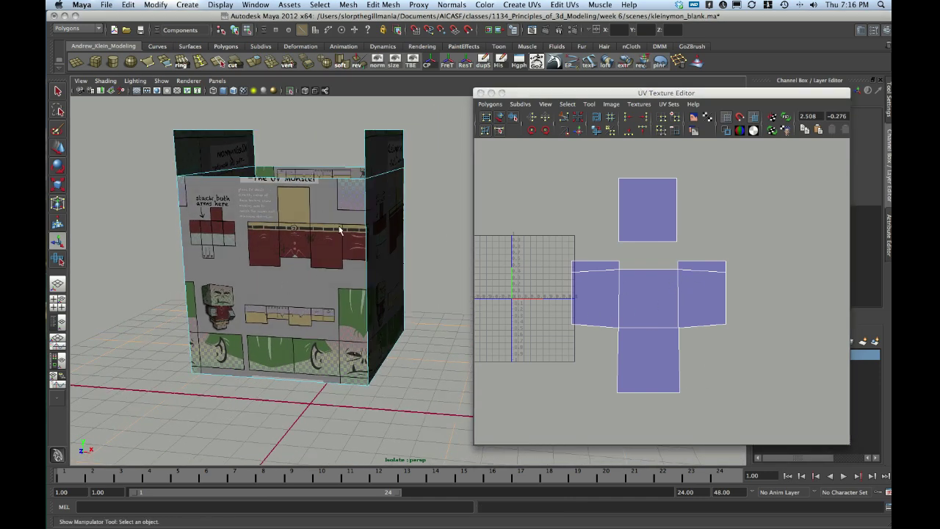
# Select all of the body's UVs and rotate them 180 degrees counterclockwise in 45-degree increments.
pyautogui.moveTo(619, 243); pyautogui.dragTo(658, 243, button='right')
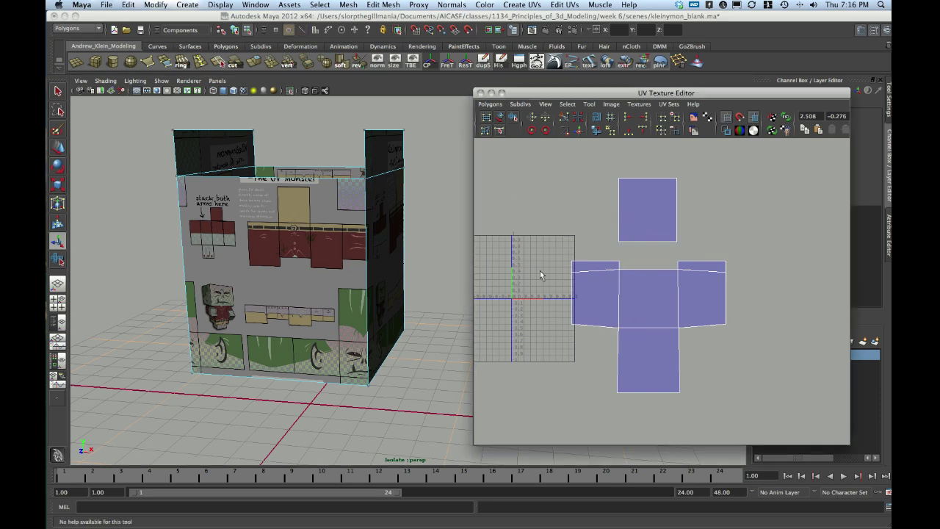
pyautogui.moveTo(547, 163); pyautogui.dragTo(779, 413)
pyautogui.moveTo(779, 414); pyautogui.dragTo(779, 413)
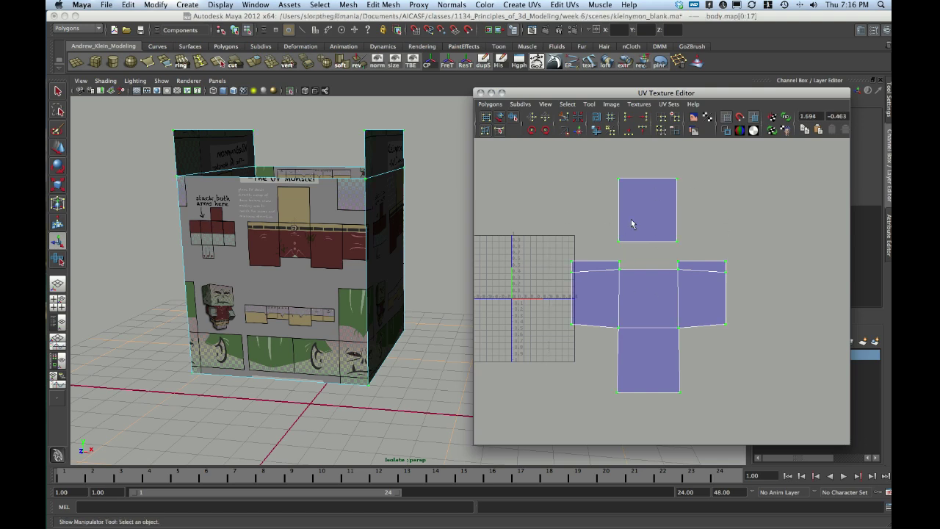
pyautogui.moveTo(632, 220); pyautogui.dragTo(655, 219, button='right')
pyautogui.moveTo(550, 178); pyautogui.dragTo(793, 423)
pyautogui.click(531, 131)
pyautogui.click(531, 131)
pyautogui.click(531, 131)
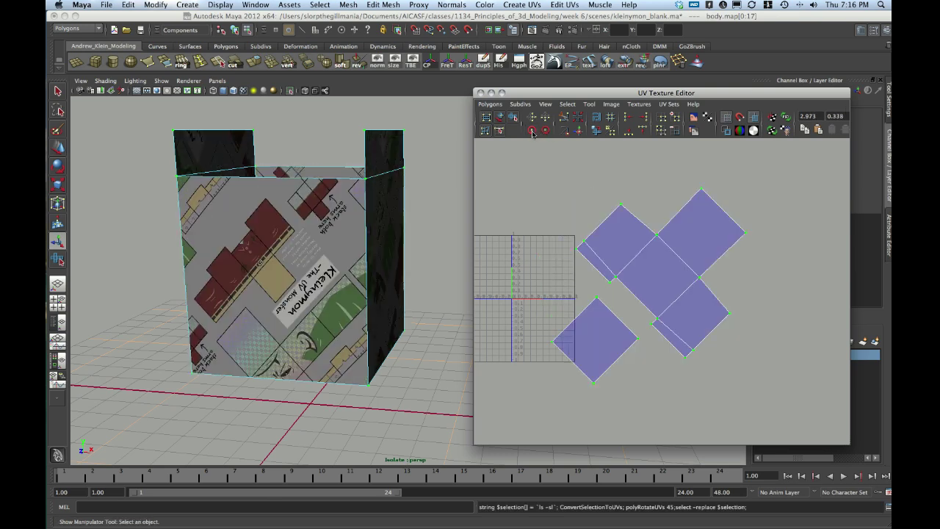
pyautogui.click(532, 131)
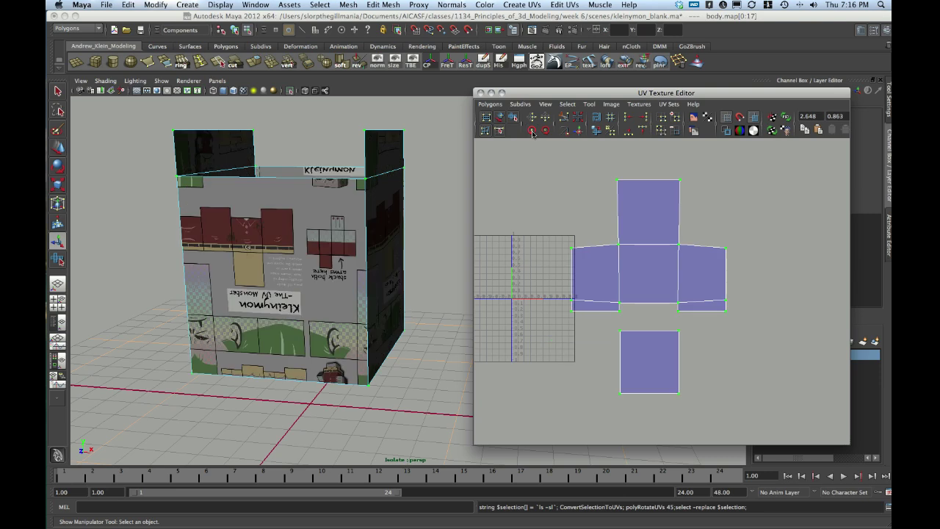
# Display the texture image behind the UVs and reposition the UV Texture Editor over the viewport.
pyautogui.click(694, 118)
pyautogui.moveTo(580, 92); pyautogui.dragTo(319, 63)
pyautogui.keyDown('alt'); pyautogui.moveTo(349, 230); pyautogui.dragTo(502, 321, button='right'); pyautogui.keyUp('alt')
pyautogui.keyDown('alt'); pyautogui.moveTo(413, 274); pyautogui.dragTo(591, 317, button='middle'); pyautogui.keyUp('alt')
pyautogui.keyDown('alt'); pyautogui.moveTo(434, 265); pyautogui.dragTo(527, 362, button='right'); pyautogui.keyUp('alt')
pyautogui.scroll(-1, 403, 333)
pyautogui.scroll(-1, 495, 275)
pyautogui.scroll(-3, 293, 258)
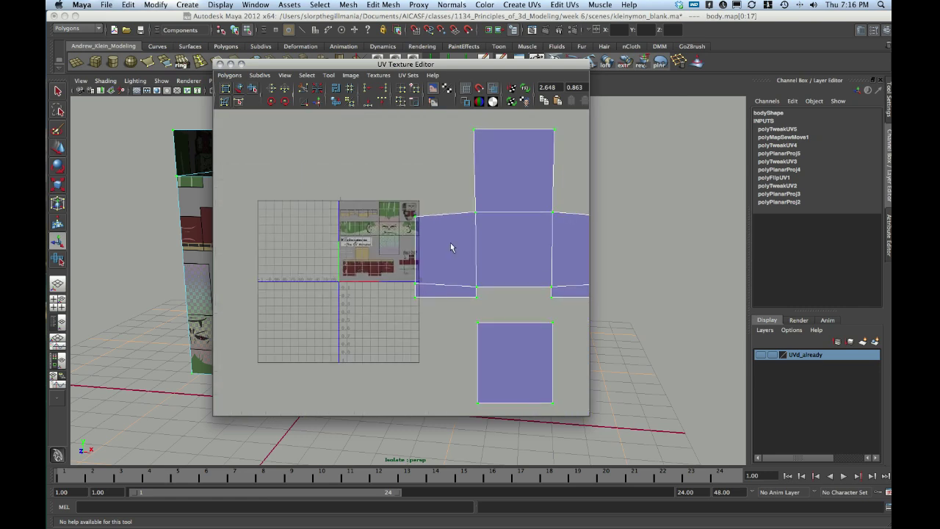
# Scale all the body UVs down uniformly beside the texture image.
pyautogui.keyDown('alt'); pyautogui.moveTo(499, 254); pyautogui.dragTo(463, 253, button='middle'); pyautogui.keyUp('alt')
pyautogui.press('r')
pyautogui.moveTo(477, 265); pyautogui.dragTo(406, 275)
pyautogui.press('w')
pyautogui.keyDown('alt'); pyautogui.moveTo(291, 268); pyautogui.dragTo(356, 294, button='right'); pyautogui.keyUp('alt')
pyautogui.keyDown('alt'); pyautogui.moveTo(355, 294); pyautogui.dragTo(394, 299, button='middle'); pyautogui.keyUp('alt')
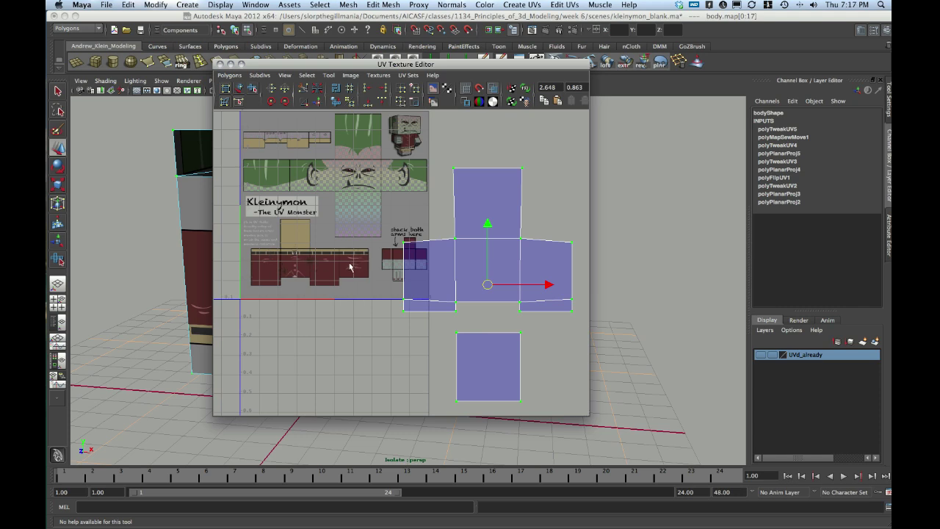
pyautogui.keyDown('alt'); pyautogui.moveTo(508, 319); pyautogui.dragTo(480, 306, button='middle'); pyautogui.keyUp('alt')
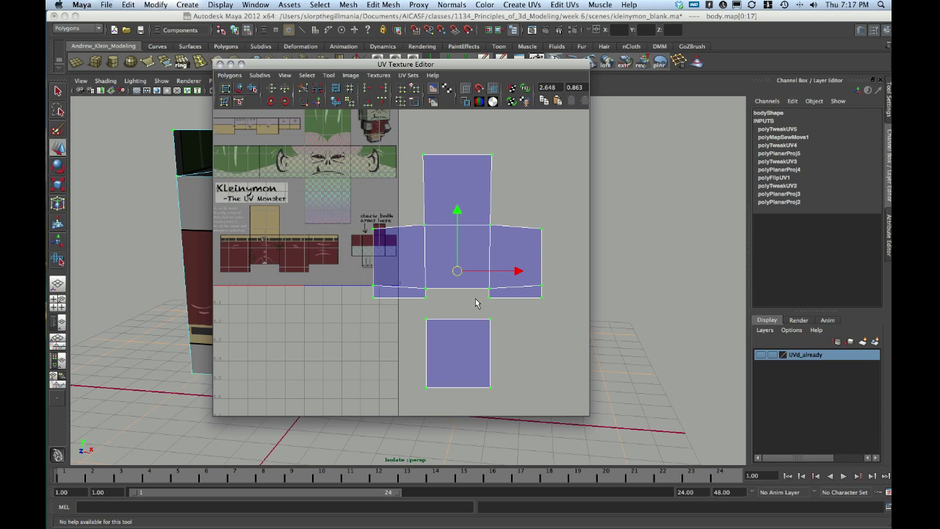
# Move and Sew the separate back wall shell onto the outer edge of the adjoining side wall shell.
pyautogui.moveTo(507, 262); pyautogui.dragTo(505, 234, button='right')
pyautogui.click(541, 243)
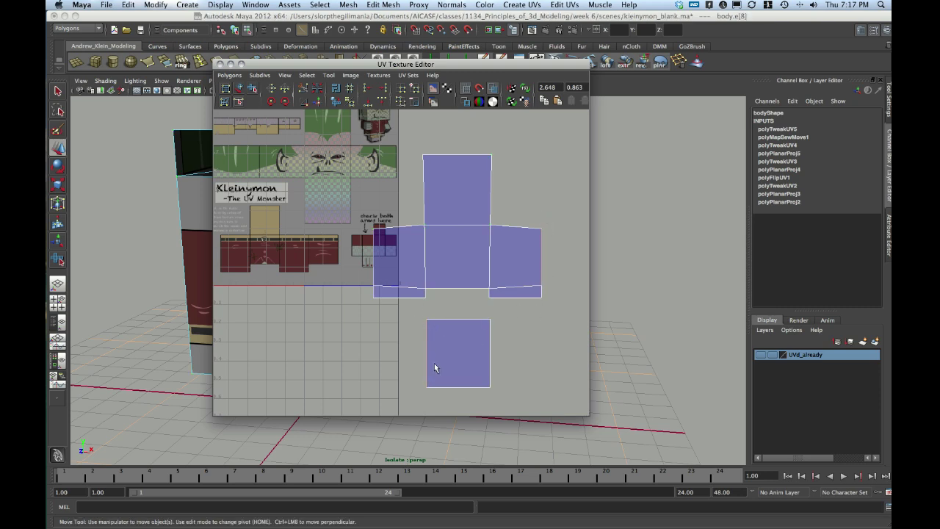
pyautogui.click(319, 100)
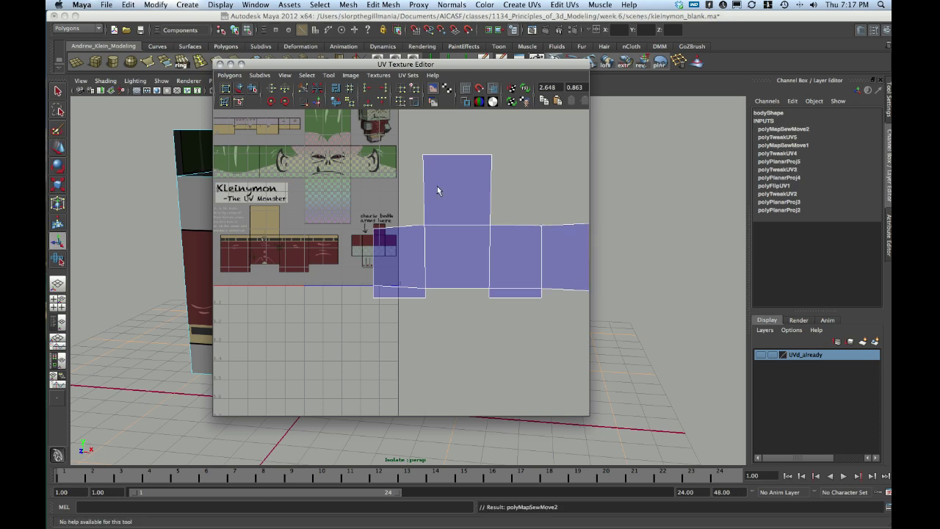
pyautogui.keyDown('alt'); pyautogui.moveTo(498, 212); pyautogui.dragTo(366, 232, button='right'); pyautogui.keyUp('alt')
pyautogui.keyDown('alt'); pyautogui.moveTo(412, 250); pyautogui.dragTo(387, 244, button='middle'); pyautogui.keyUp('alt')
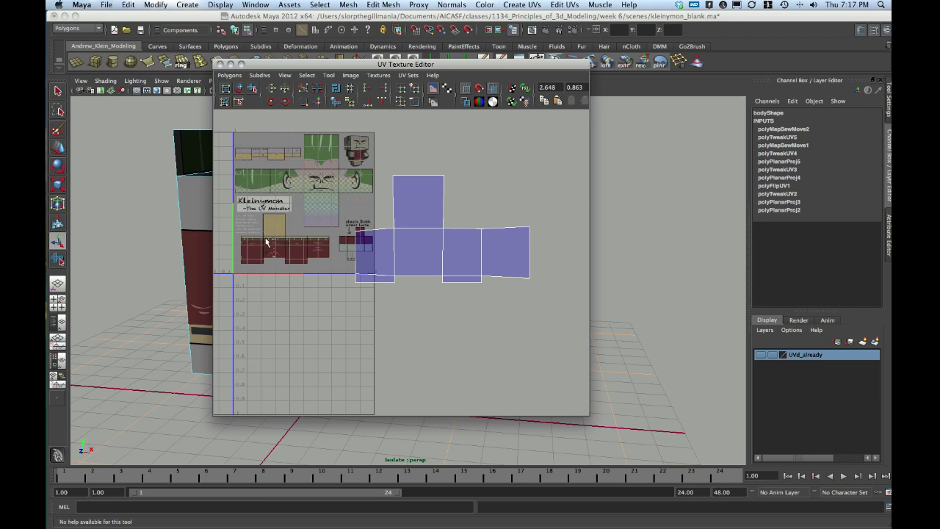
# Select the whole sewn shell, scale it down uniformly and move it over the belted red clothing area of the texture.
pyautogui.moveTo(431, 236); pyautogui.dragTo(487, 229, button='right')
pyautogui.moveTo(598, 346); pyautogui.dragTo(598, 346)
pyautogui.press('r')
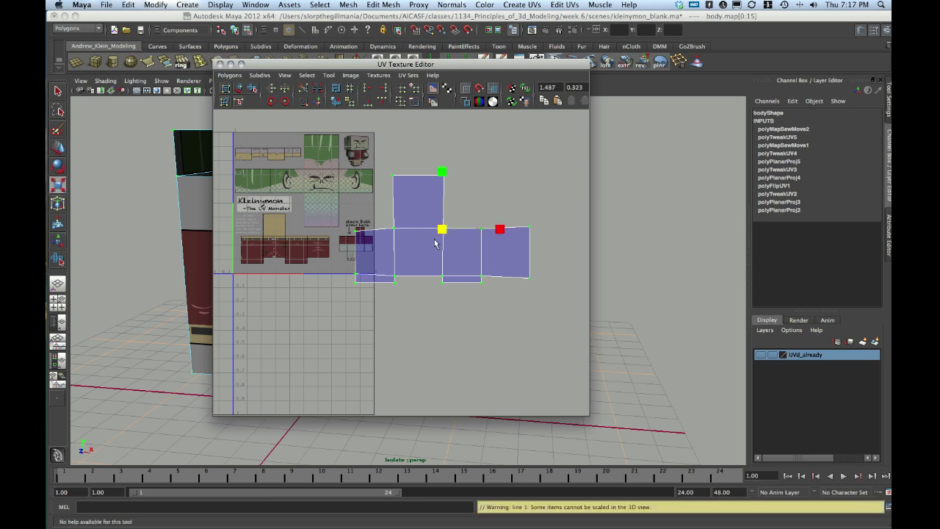
pyautogui.moveTo(441, 229); pyautogui.dragTo(287, 237)
pyautogui.press('w')
pyautogui.keyDown('alt'); pyautogui.moveTo(310, 239); pyautogui.dragTo(476, 243, button='middle'); pyautogui.keyUp('alt')
pyautogui.keyDown('alt'); pyautogui.moveTo(476, 243); pyautogui.dragTo(516, 328, button='right'); pyautogui.keyUp('alt')
pyautogui.keyDown('alt'); pyautogui.moveTo(479, 244); pyautogui.dragTo(360, 268, button='middle'); pyautogui.keyUp('alt')
pyautogui.keyDown('alt'); pyautogui.moveTo(360, 268); pyautogui.dragTo(391, 267, button='right'); pyautogui.keyUp('alt')
pyautogui.press('r')
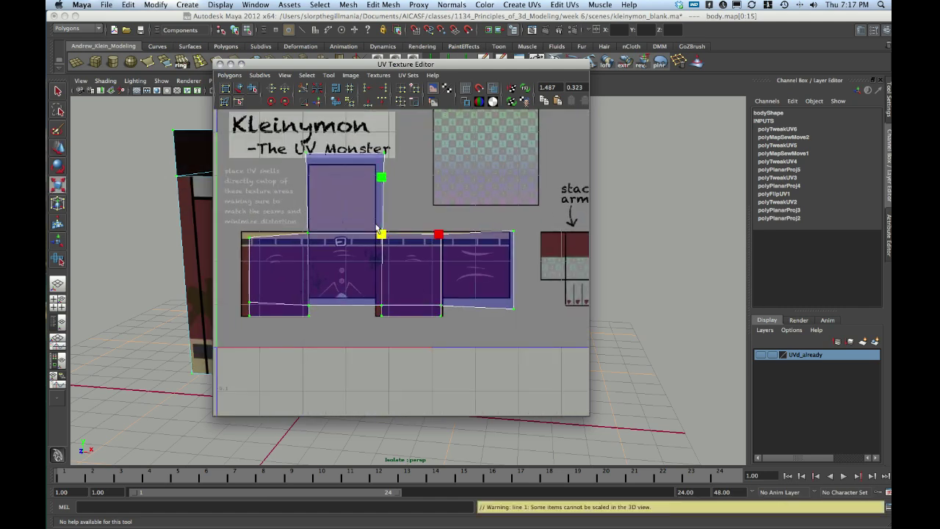
# Fine-tune the shell's uniform scale and position so its central column matches the clothing outline.
pyautogui.moveTo(381, 231)
pyautogui.mouseDown()
pyautogui.moveTo(368, 236)
pyautogui.moveTo(379, 239)
pyautogui.mouseUp()
pyautogui.hotkey('ctrl', 'z')
pyautogui.press('w')
pyautogui.press('r')
pyautogui.press('w')
pyautogui.keyDown('alt'); pyautogui.moveTo(375, 239); pyautogui.dragTo(380, 240, button='middle'); pyautogui.keyUp('alt')
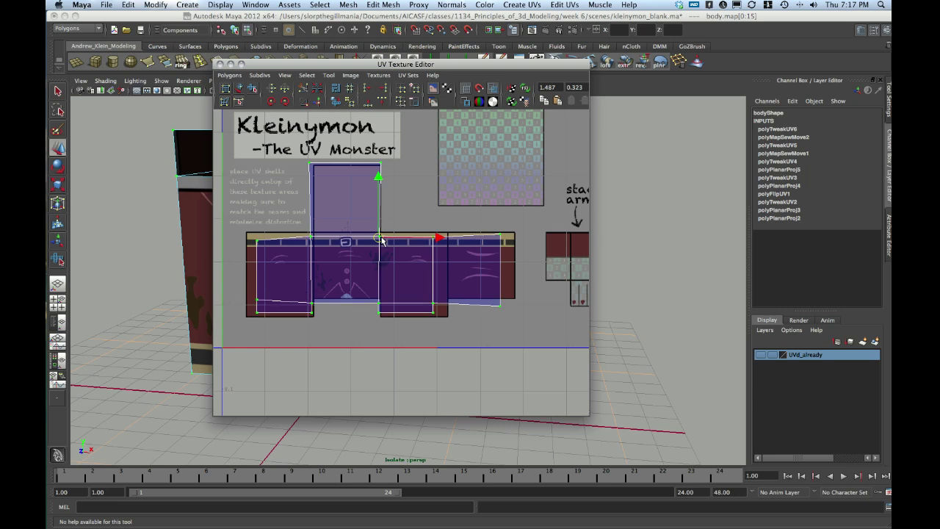
# Select the row of UVs running along the belt line of the sewn body shell.
pyautogui.click(288, 150)
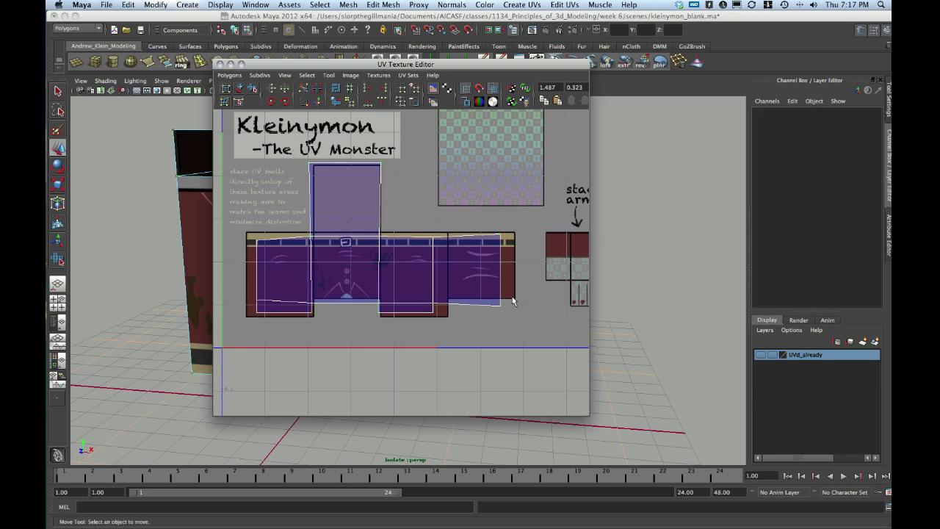
pyautogui.keyDown('alt'); pyautogui.moveTo(250, 255); pyautogui.dragTo(256, 254, button='middle'); pyautogui.keyUp('alt')
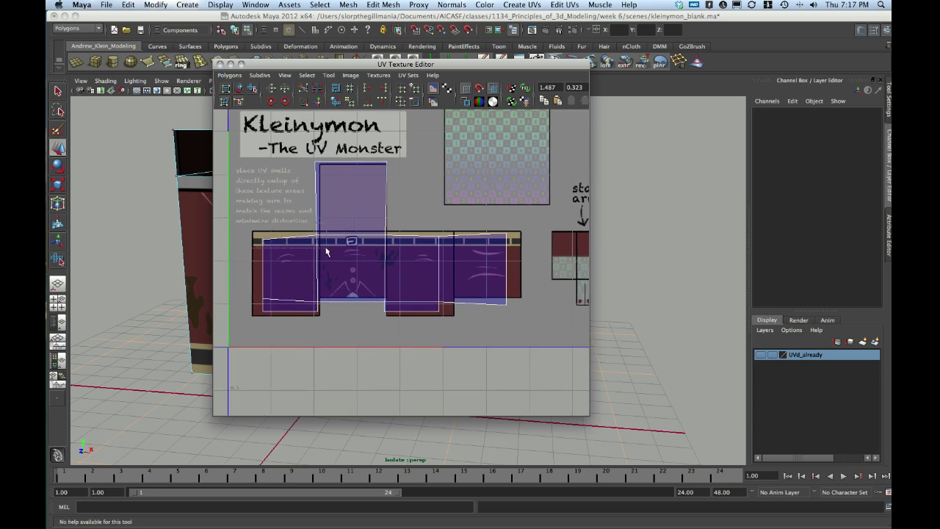
pyautogui.moveTo(481, 252); pyautogui.dragTo(523, 257)
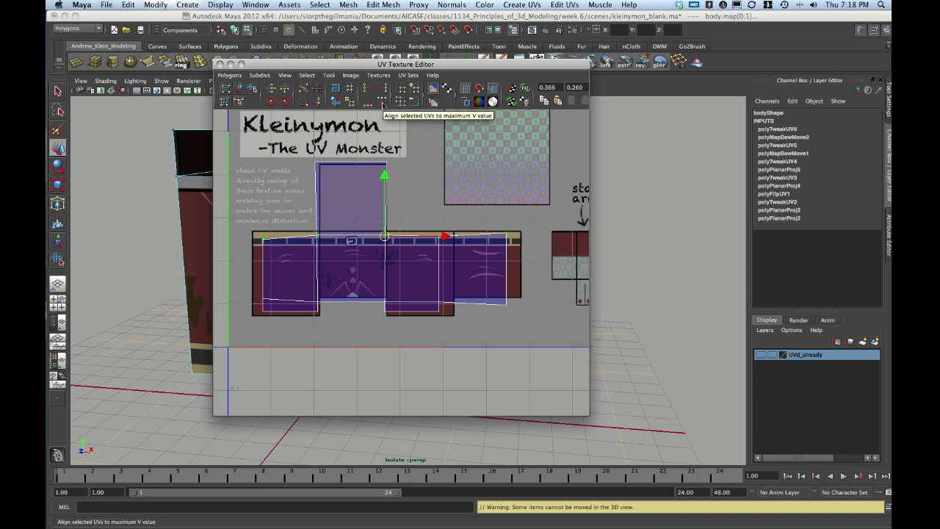
pyautogui.click(234, 76)
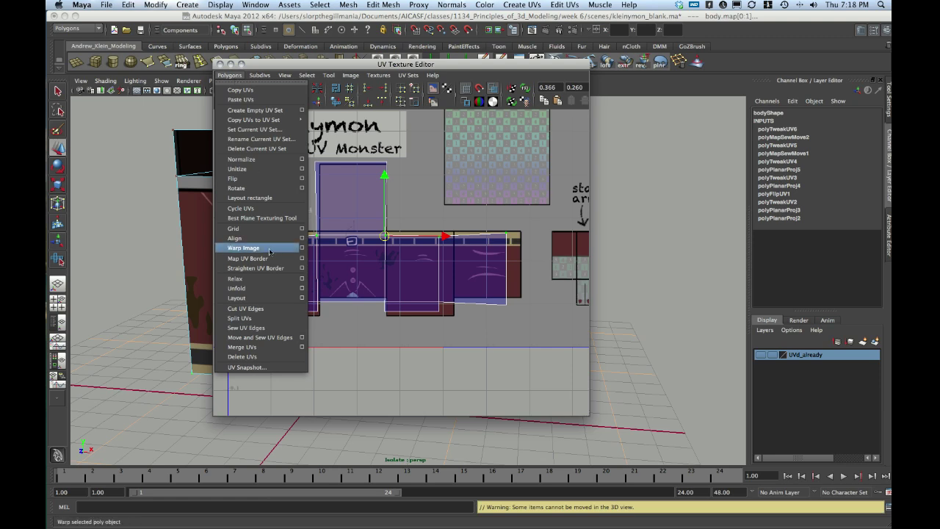
pyautogui.click(303, 238)
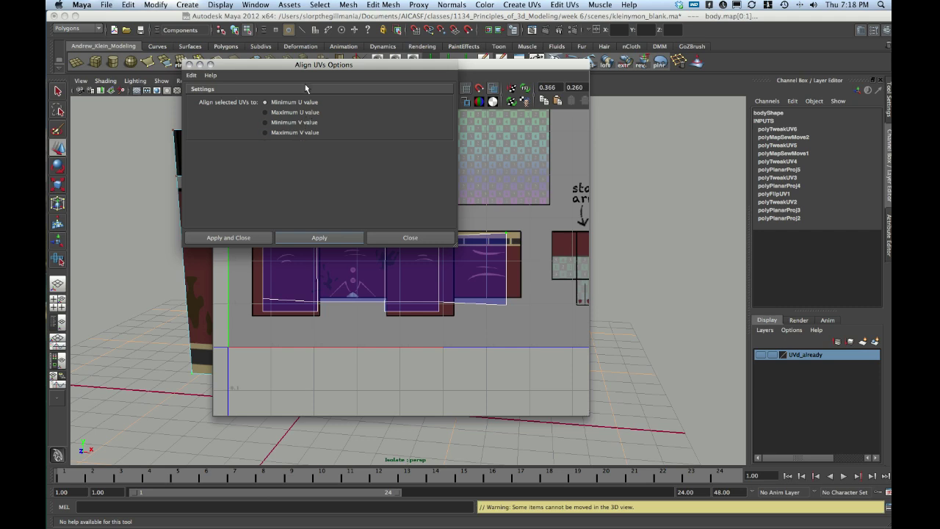
pyautogui.moveTo(311, 68); pyautogui.dragTo(464, 96)
pyautogui.click(547, 268)
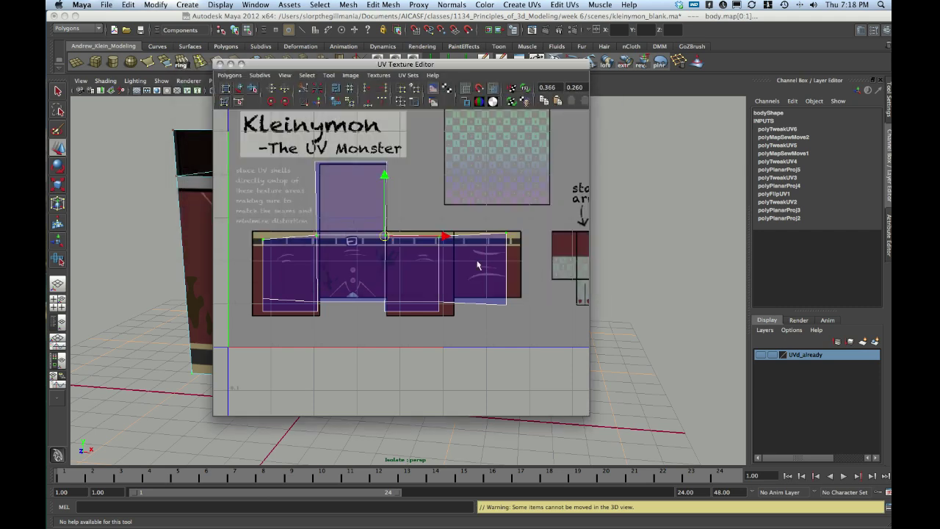
# Straighten the belt-line UV row and the lower row near the collar by aligning each to its maximum V value.
pyautogui.click(382, 105)
pyautogui.moveTo(252, 283); pyautogui.dragTo(454, 308)
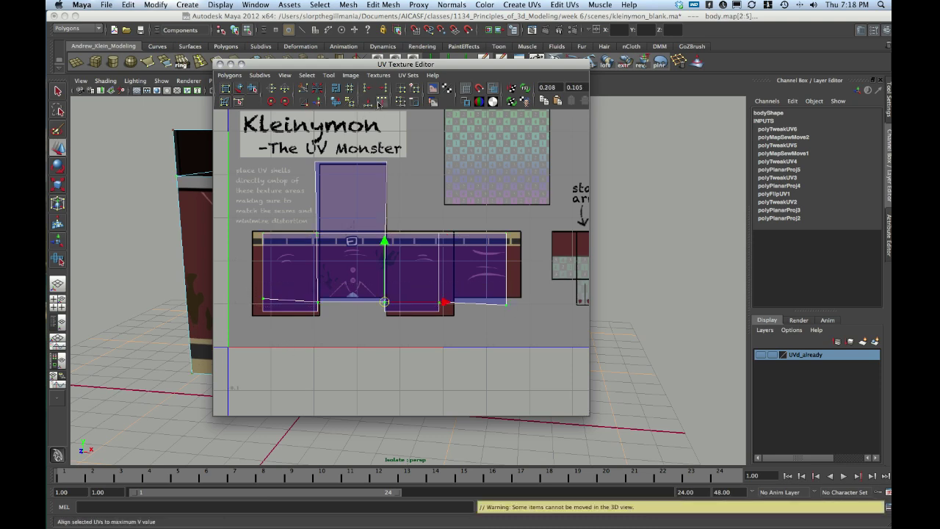
pyautogui.click(379, 104)
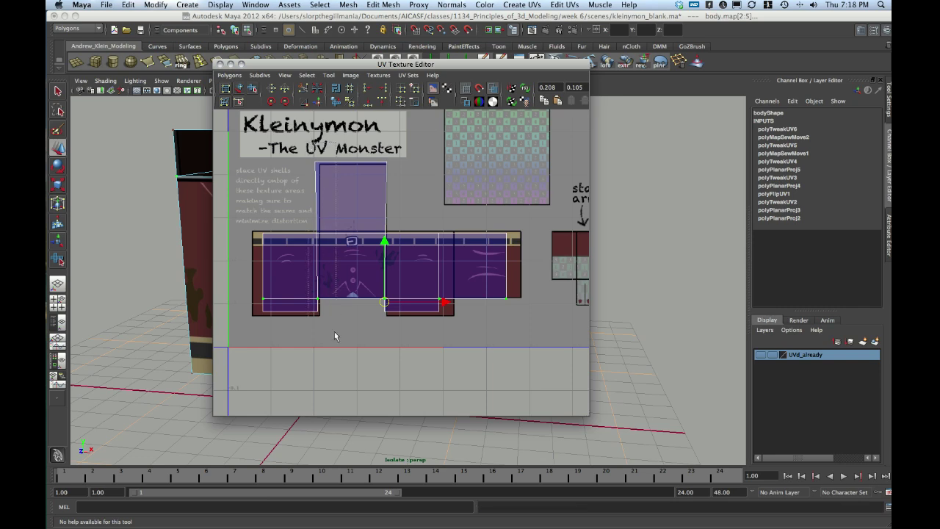
# Align the UVs on the central column's left edge to maximum U and those on its right edge to minimum U.
pyautogui.moveTo(335, 334); pyautogui.dragTo(303, 151)
pyautogui.click(382, 90)
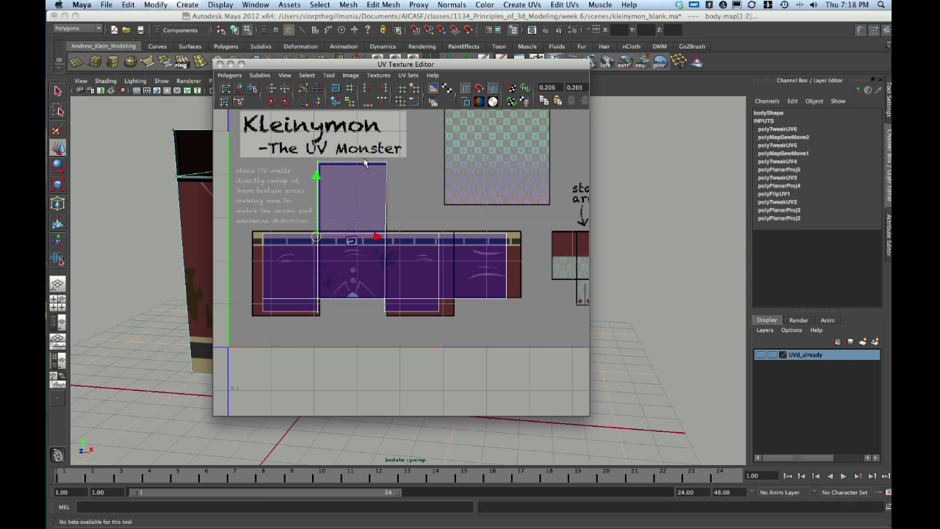
pyautogui.click(382, 89)
pyautogui.click(372, 90)
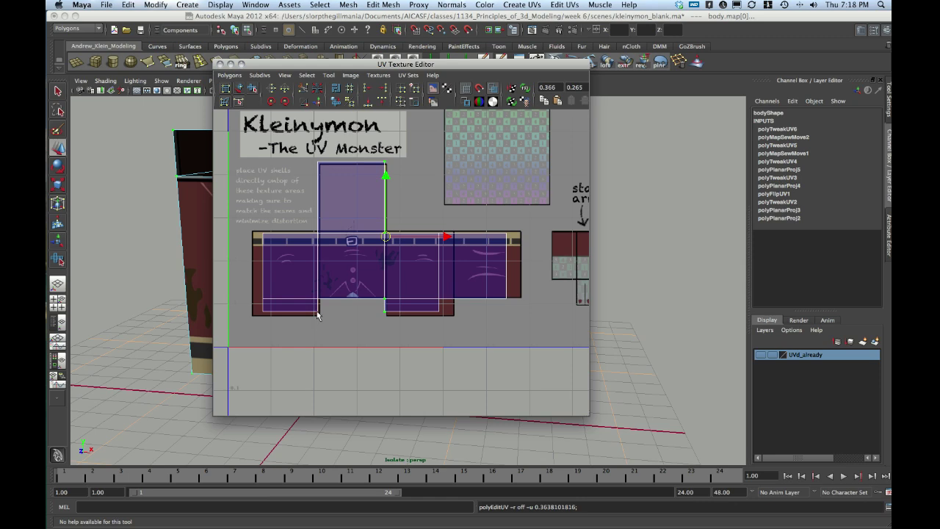
# Align the bottom-edge UVs of the two lower flaps and the top-edge UVs of the upper flap to their maximum V values.
pyautogui.moveTo(252, 305); pyautogui.dragTo(484, 333)
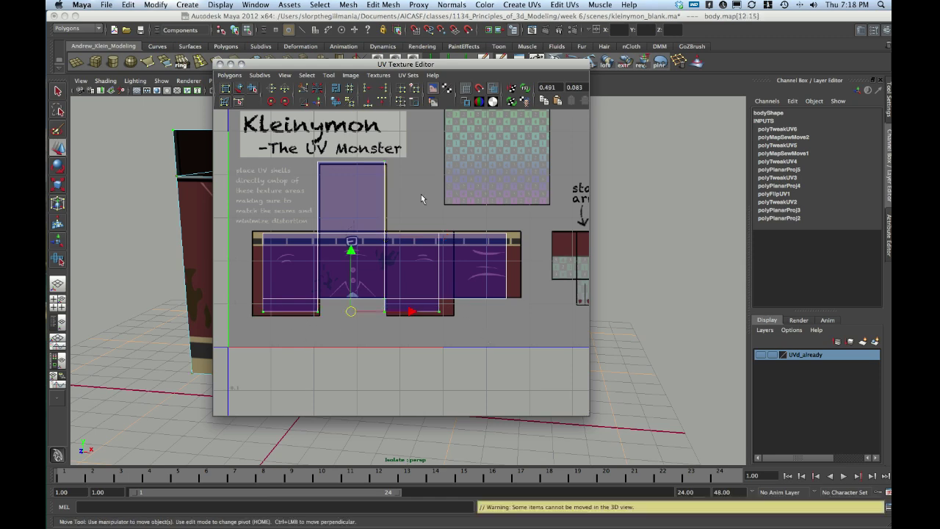
pyautogui.click(382, 103)
pyautogui.click(383, 103)
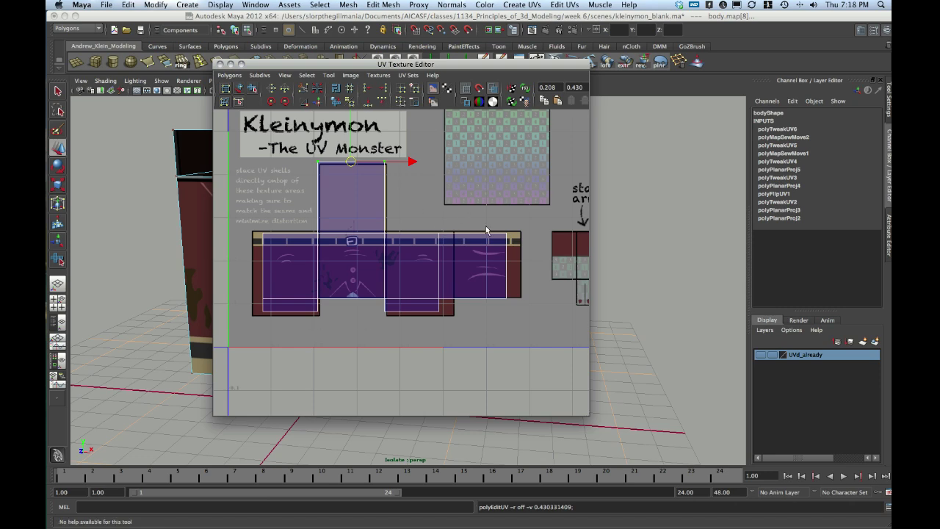
pyautogui.keyDown('alt'); pyautogui.moveTo(426, 240); pyautogui.dragTo(439, 240, button='middle'); pyautogui.keyUp('alt')
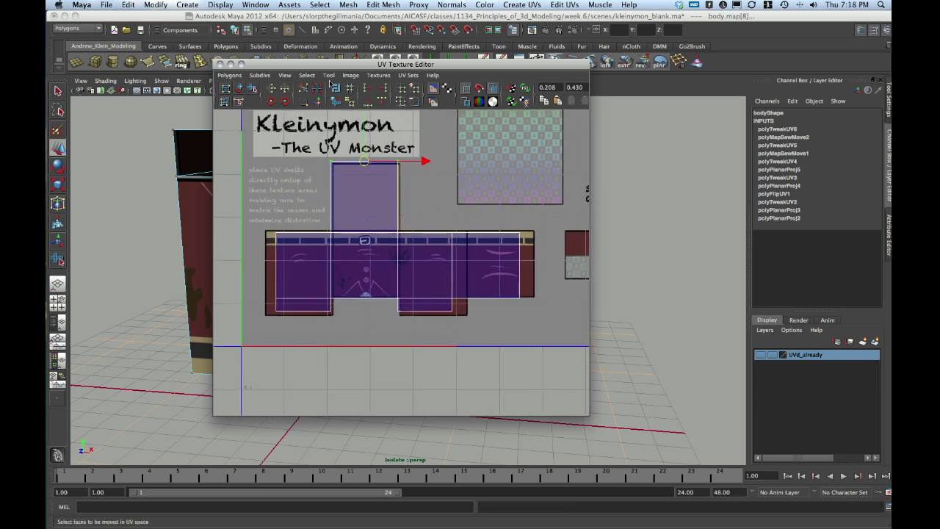
# Place the UV Texture Editor beside the body model so the textured front and side walls and the UV layout are both in view.
pyautogui.moveTo(329, 65); pyautogui.dragTo(507, 86)
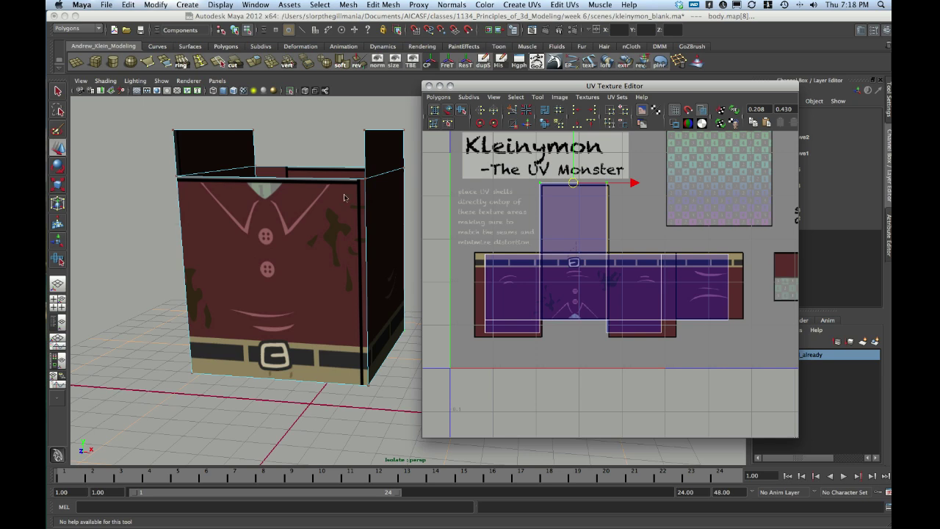
pyautogui.keyDown('alt'); pyautogui.moveTo(350, 201); pyautogui.dragTo(315, 205); pyautogui.keyUp('alt')
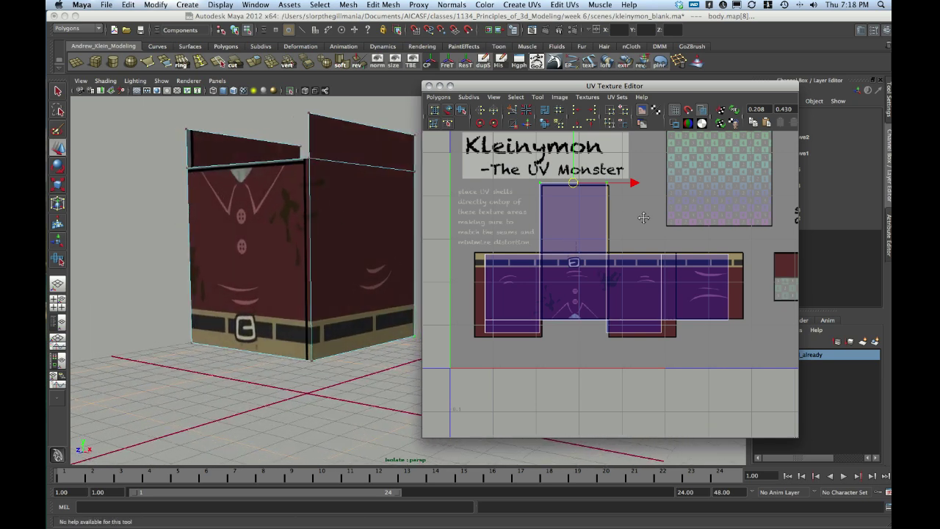
pyautogui.scroll(-1, 587, 279)
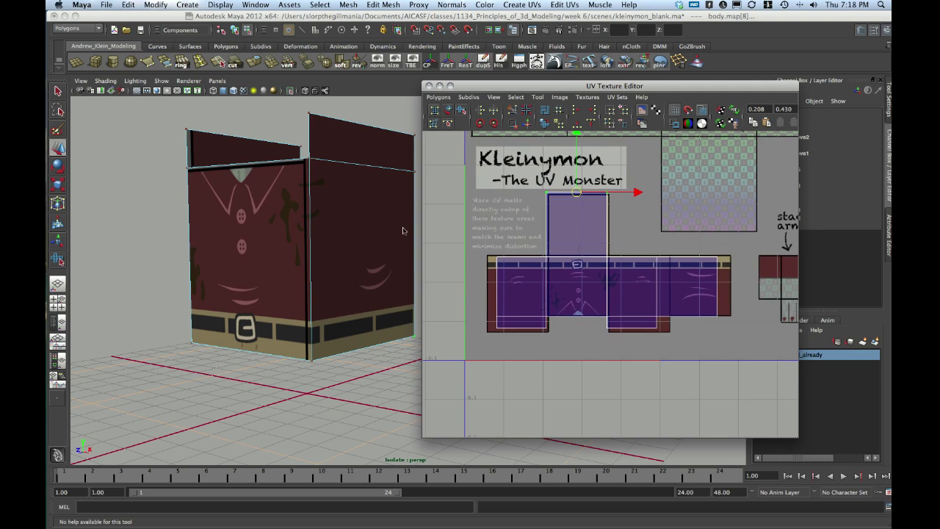
pyautogui.click(601, 252)
pyautogui.keyDown('alt'); pyautogui.moveTo(601, 251); pyautogui.dragTo(584, 245, button='middle'); pyautogui.keyUp('alt')
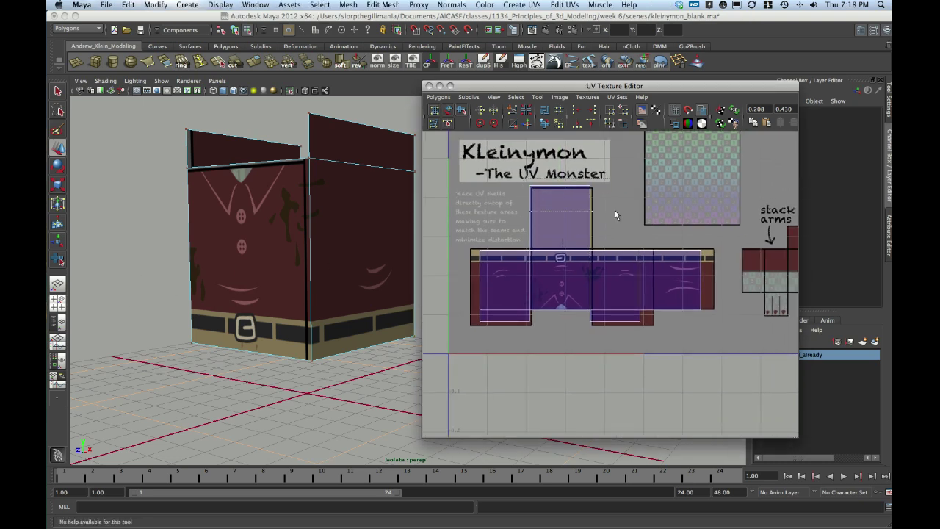
# Move the shell's top edge, outer left edge and central column's left edge onto the matching black outlines of the clothing texture.
pyautogui.moveTo(615, 210); pyautogui.dragTo(615, 211)
pyautogui.moveTo(470, 229); pyautogui.dragTo(745, 262)
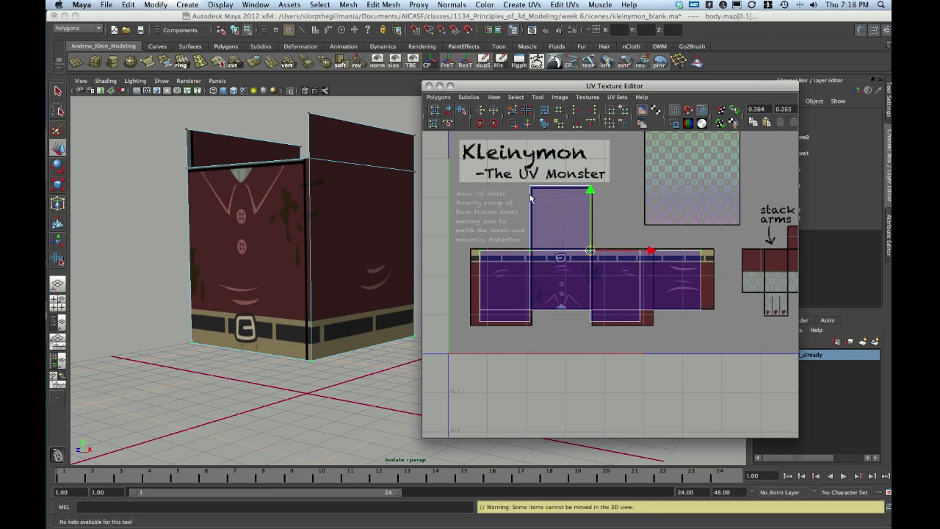
pyautogui.moveTo(598, 206); pyautogui.dragTo(560, 148)
pyautogui.moveTo(475, 235); pyautogui.dragTo(490, 367)
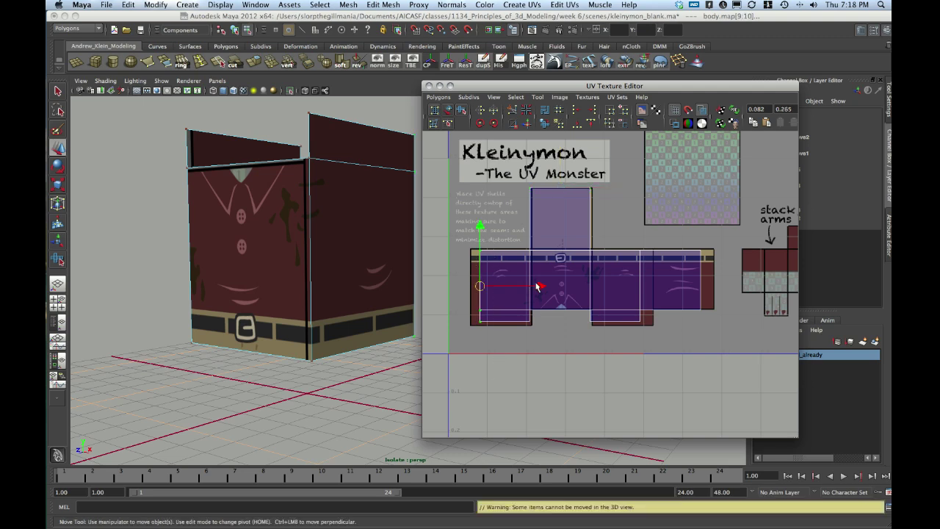
pyautogui.moveTo(540, 287); pyautogui.dragTo(531, 285)
pyautogui.moveTo(521, 174); pyautogui.dragTo(571, 369)
pyautogui.moveTo(592, 257); pyautogui.dragTo(593, 257)
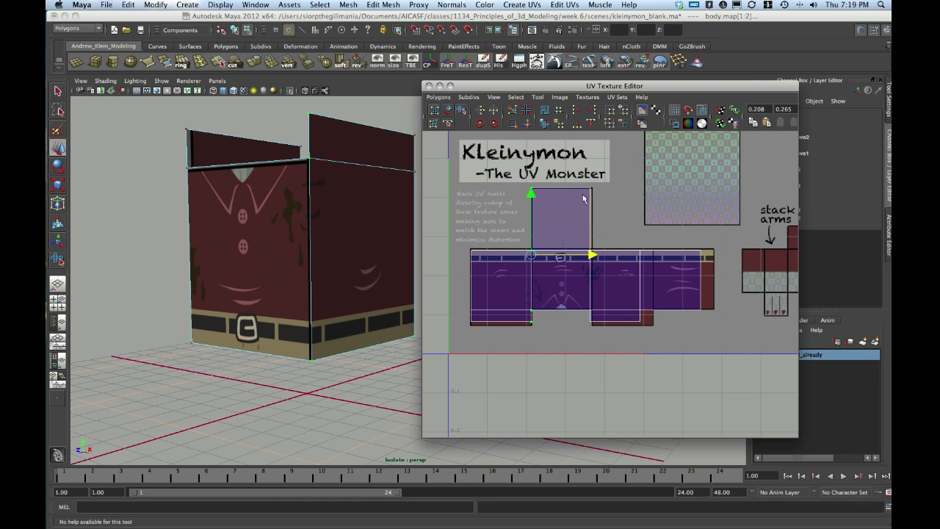
# Move the central column's right edge, the side wall's far edge and the back wall's outer edge onto their clothing texture outlines.
pyautogui.moveTo(578, 184); pyautogui.dragTo(608, 324)
pyautogui.moveTo(656, 259); pyautogui.dragTo(657, 258)
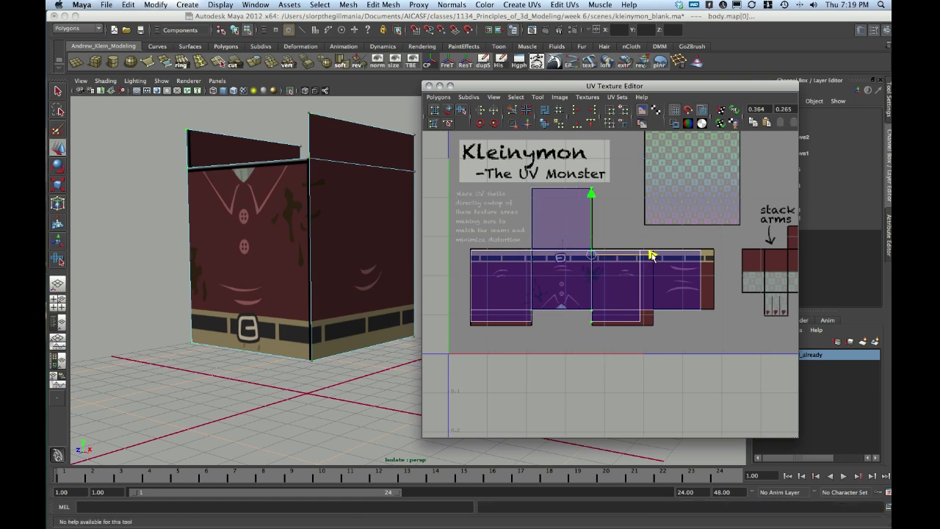
pyautogui.moveTo(656, 351); pyautogui.dragTo(657, 351)
pyautogui.moveTo(699, 287); pyautogui.dragTo(713, 286)
pyautogui.moveTo(713, 358); pyautogui.dragTo(713, 358)
pyautogui.moveTo(762, 279); pyautogui.dragTo(776, 277)
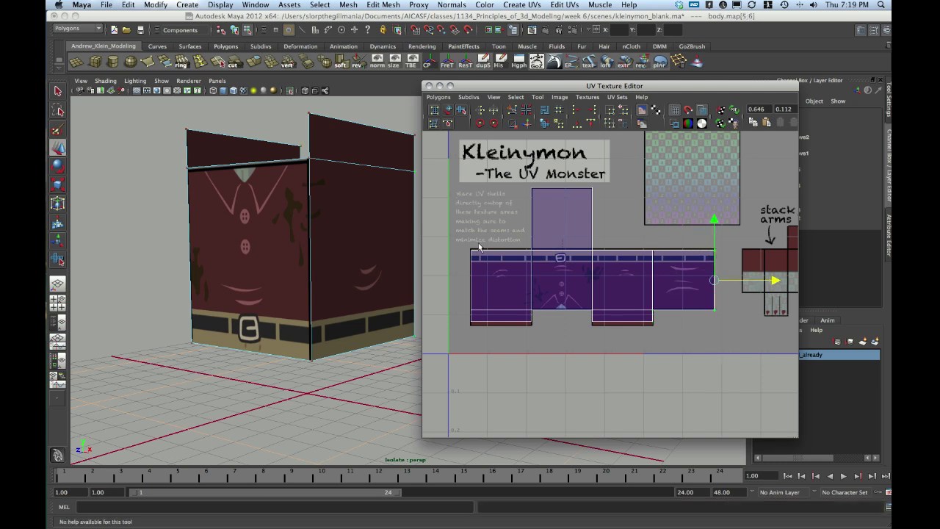
# Move the belt-line UV row up to the clothing outline and the lower flaps' bottom edge down to it.
pyautogui.moveTo(471, 244); pyautogui.dragTo(721, 267)
pyautogui.click(596, 195)
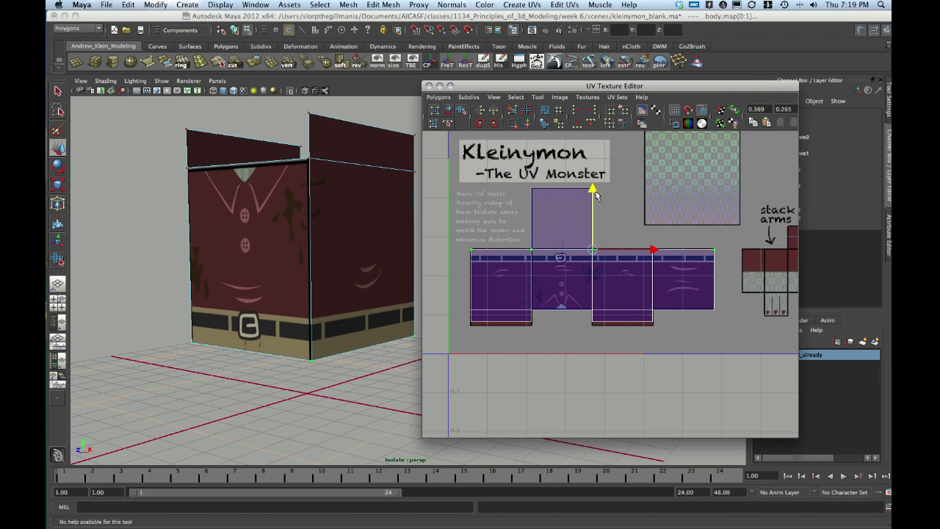
pyautogui.moveTo(461, 320); pyautogui.dragTo(678, 349)
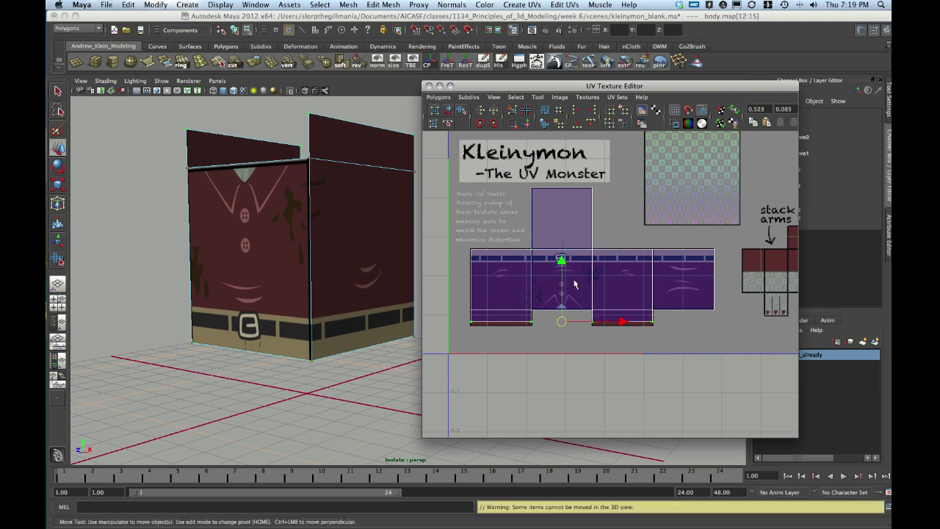
# Return the body to object mode and turn off Isolate Select to bring back the arms and legs.
pyautogui.keyDown('alt'); pyautogui.moveTo(340, 262); pyautogui.dragTo(382, 263); pyautogui.keyUp('alt')
pyautogui.keyDown('alt'); pyautogui.moveTo(381, 263); pyautogui.dragTo(229, 265, button='right'); pyautogui.keyUp('alt')
pyautogui.moveTo(298, 235); pyautogui.dragTo(279, 254, button='right')
pyautogui.click(351, 253)
pyautogui.keyDown('alt'); pyautogui.moveTo(279, 254); pyautogui.dragTo(230, 254, button='middle'); pyautogui.keyUp('alt')
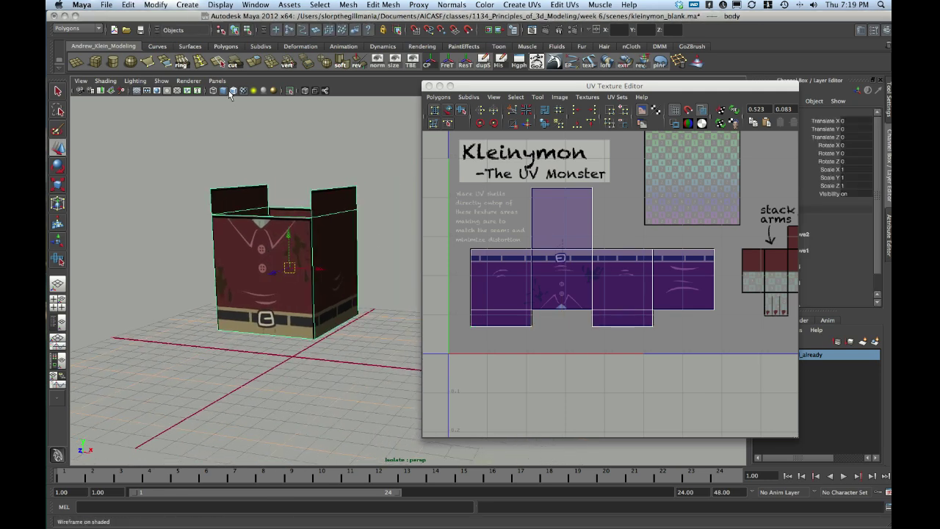
pyautogui.click(290, 91)
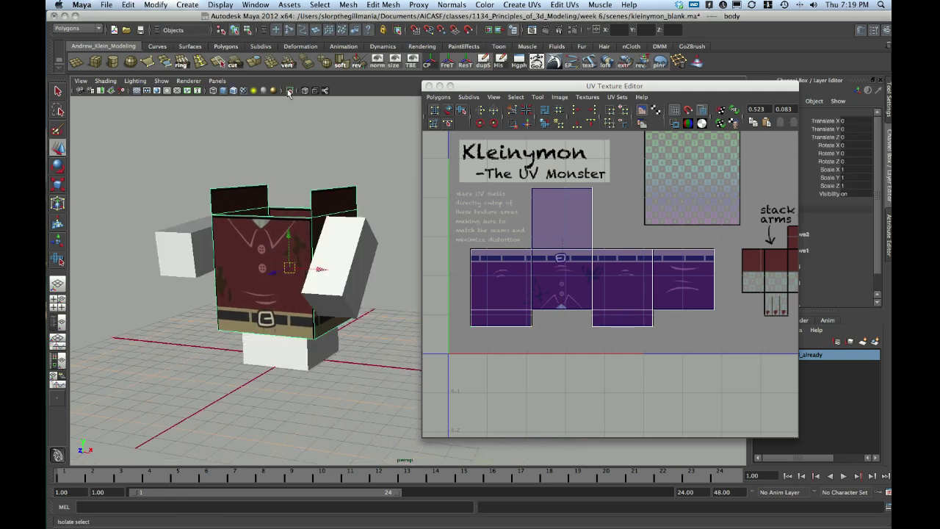
# Minimise the UV Texture Editor and add the body object to the UVd_already display layer.
pyautogui.click(439, 86)
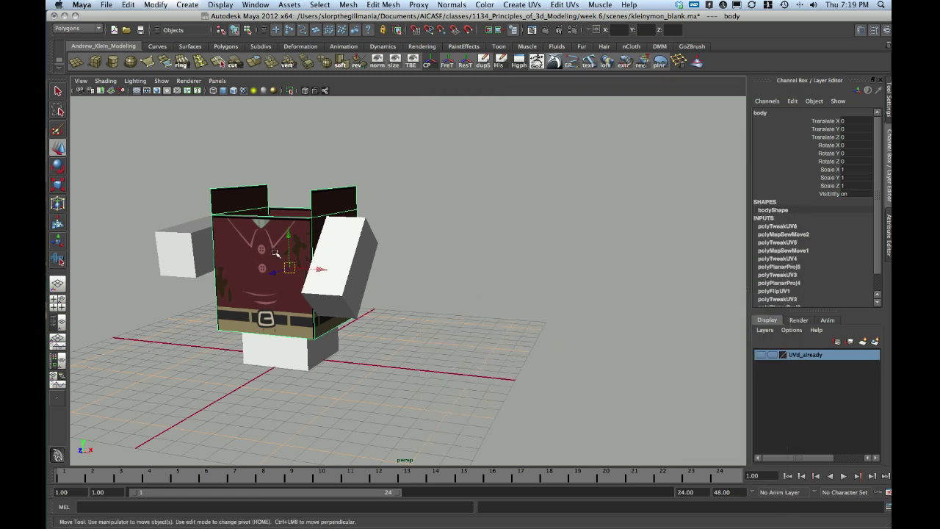
pyautogui.keyDown('alt'); pyautogui.moveTo(277, 254); pyautogui.dragTo(291, 232); pyautogui.keyUp('alt')
pyautogui.click(363, 142)
pyautogui.click(288, 265)
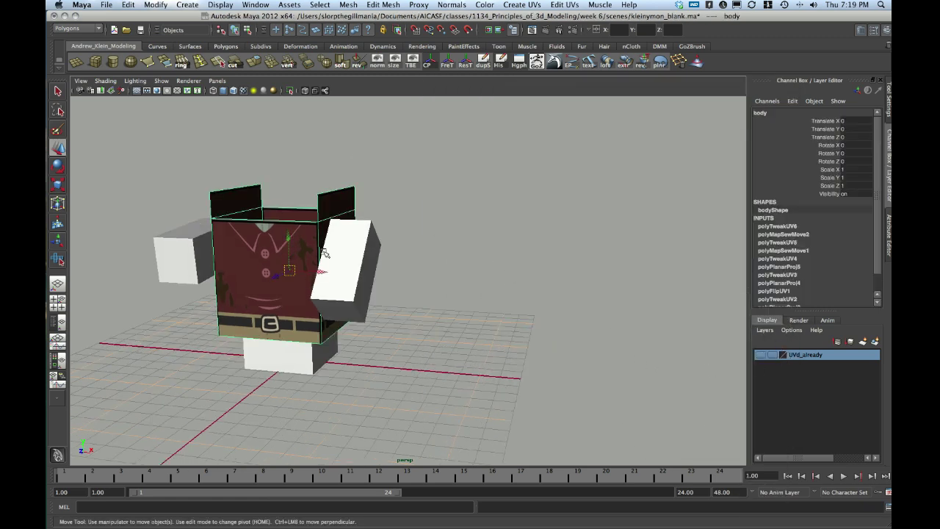
pyautogui.rightClick(803, 355)
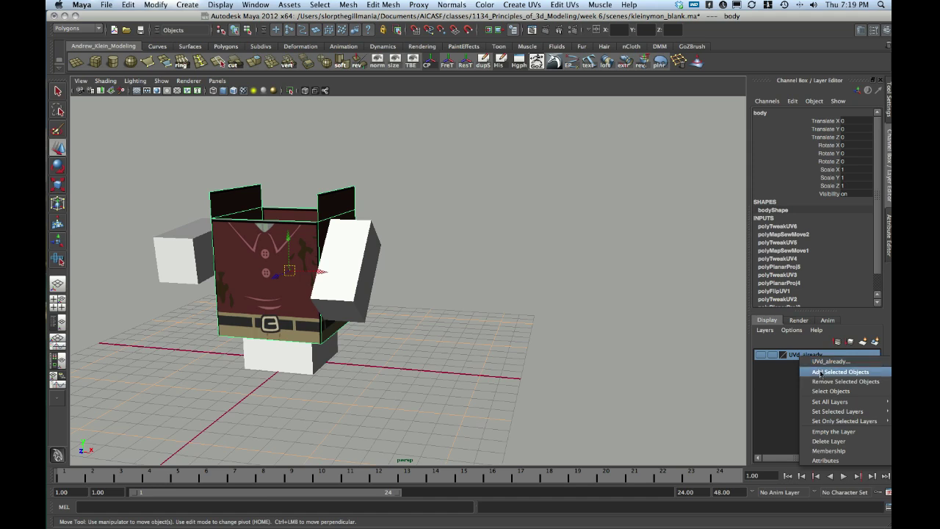
pyautogui.click(820, 372)
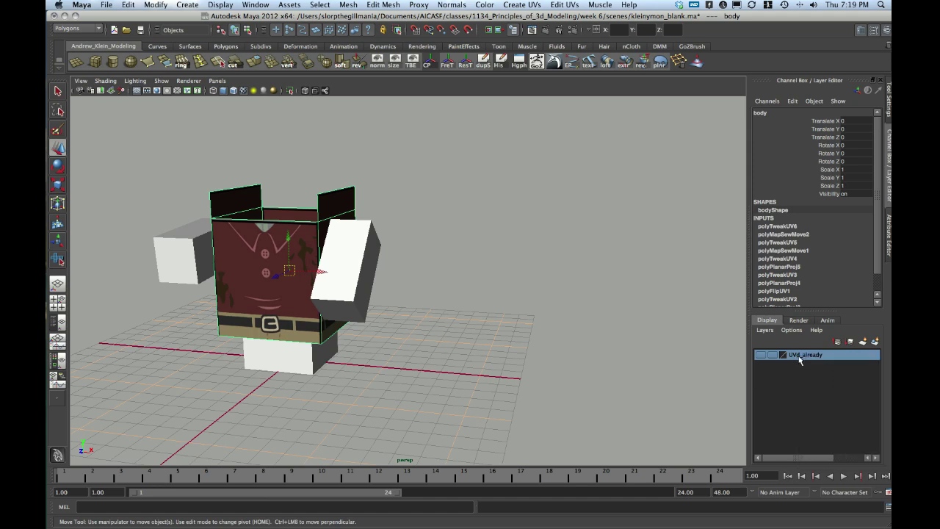
pyautogui.rightClick(800, 359)
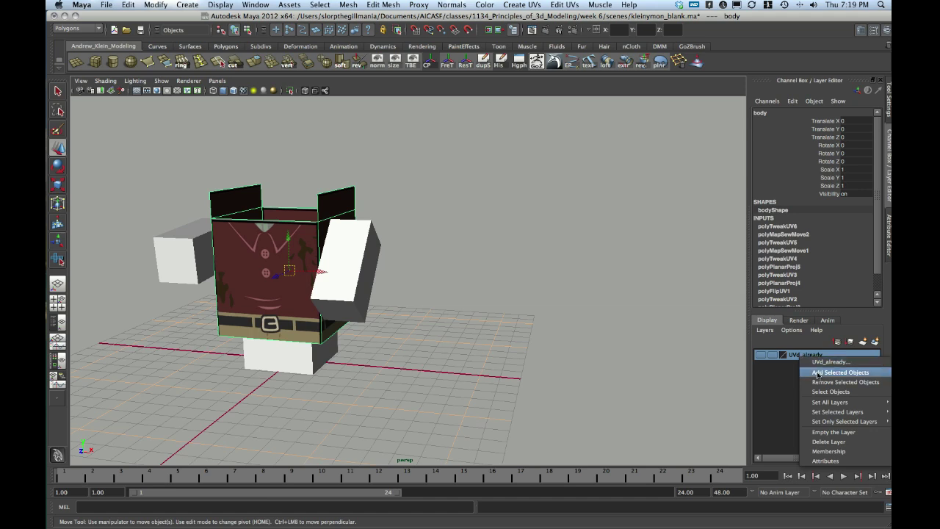
pyautogui.click(820, 373)
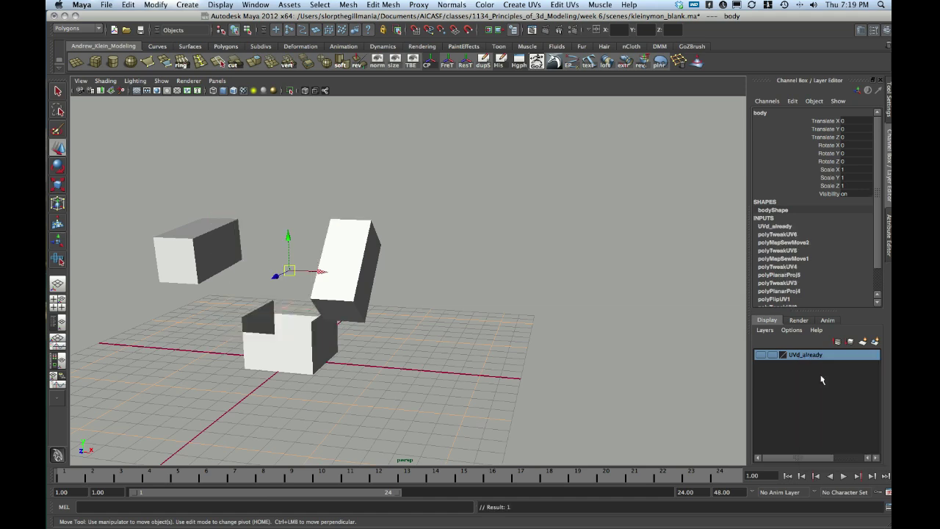
# Make the UVd_already layer visible, clear the selection and minimise the reopened UV Texture Editor.
pyautogui.click(759, 354)
pyautogui.keyDown('alt'); pyautogui.moveTo(478, 261); pyautogui.dragTo(501, 266); pyautogui.keyUp('alt')
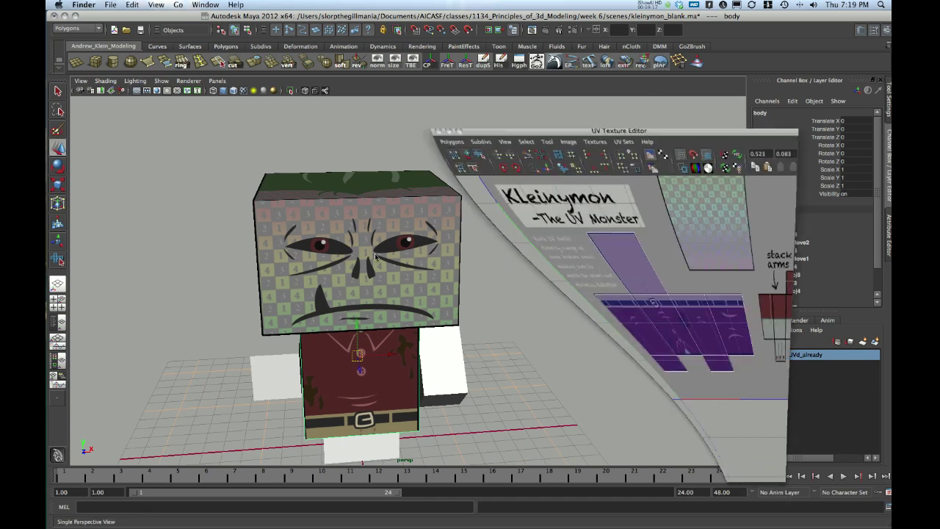
pyautogui.keyDown('alt'); pyautogui.moveTo(316, 244); pyautogui.dragTo(254, 234, button='right'); pyautogui.keyUp('alt')
pyautogui.keyDown('alt'); pyautogui.moveTo(256, 205); pyautogui.dragTo(370, 179); pyautogui.keyUp('alt')
pyautogui.click(253, 203)
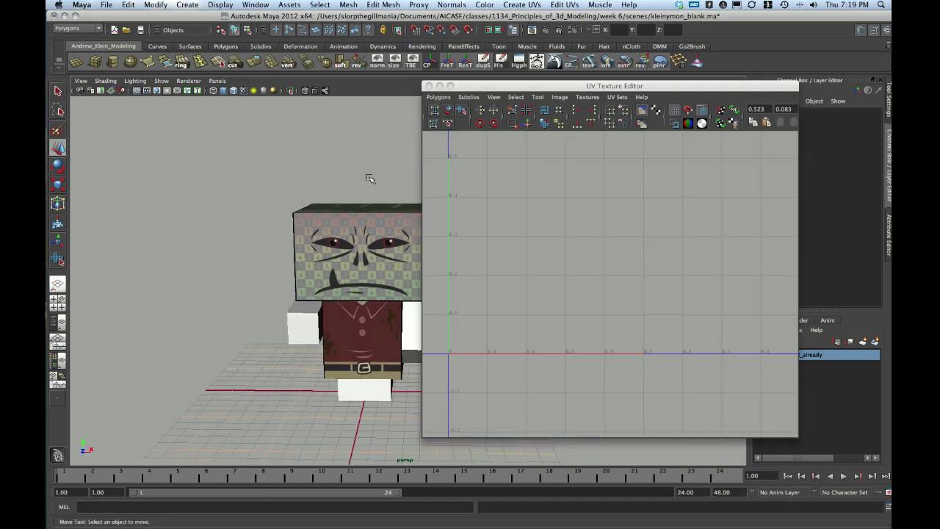
pyautogui.moveTo(463, 88); pyautogui.dragTo(470, 89)
pyautogui.click(454, 87)
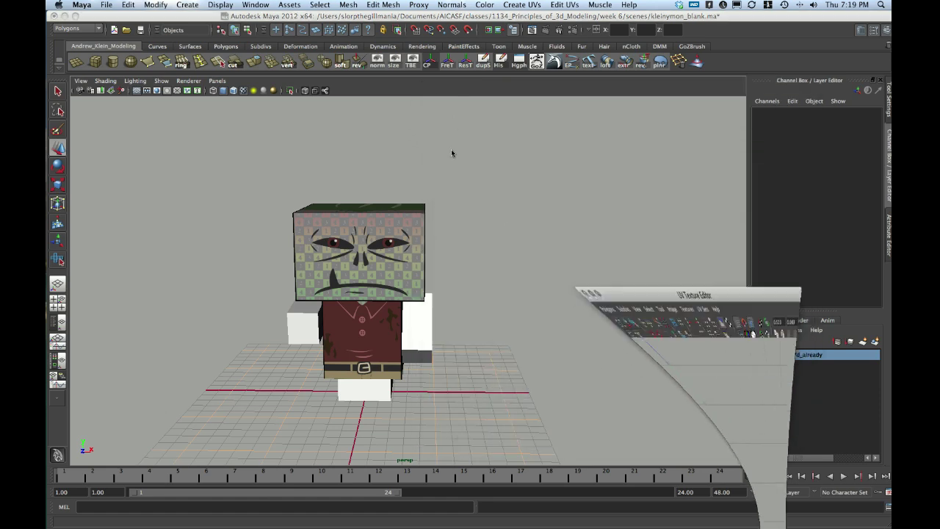
# Select the r_arm object and view the character's untextured arms from several sides.
pyautogui.keyDown('alt'); pyautogui.moveTo(455, 183); pyautogui.dragTo(367, 269); pyautogui.keyUp('alt')
pyautogui.click(355, 274)
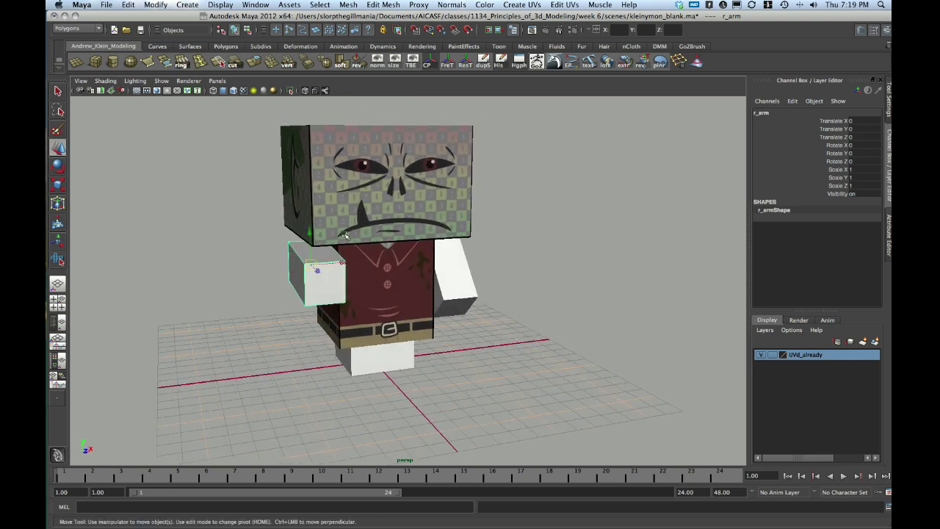
pyautogui.keyDown('alt'); pyautogui.moveTo(321, 261); pyautogui.dragTo(356, 288); pyautogui.keyUp('alt')
pyautogui.keyDown('alt'); pyautogui.moveTo(412, 293); pyautogui.dragTo(512, 278); pyautogui.keyUp('alt')
pyautogui.keyDown('alt'); pyautogui.moveTo(385, 279); pyautogui.dragTo(281, 258); pyautogui.keyUp('alt')
pyautogui.keyDown('alt'); pyautogui.moveTo(398, 294); pyautogui.dragTo(420, 298); pyautogui.keyUp('alt')
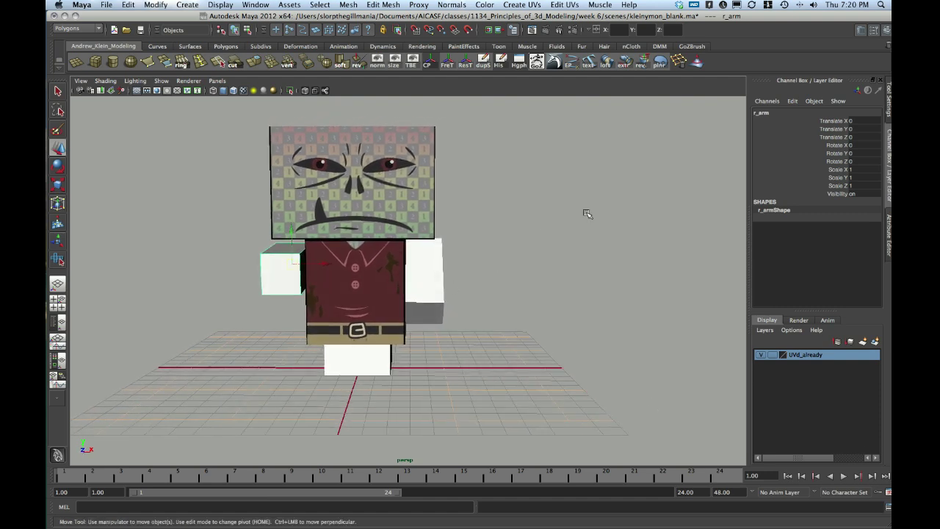